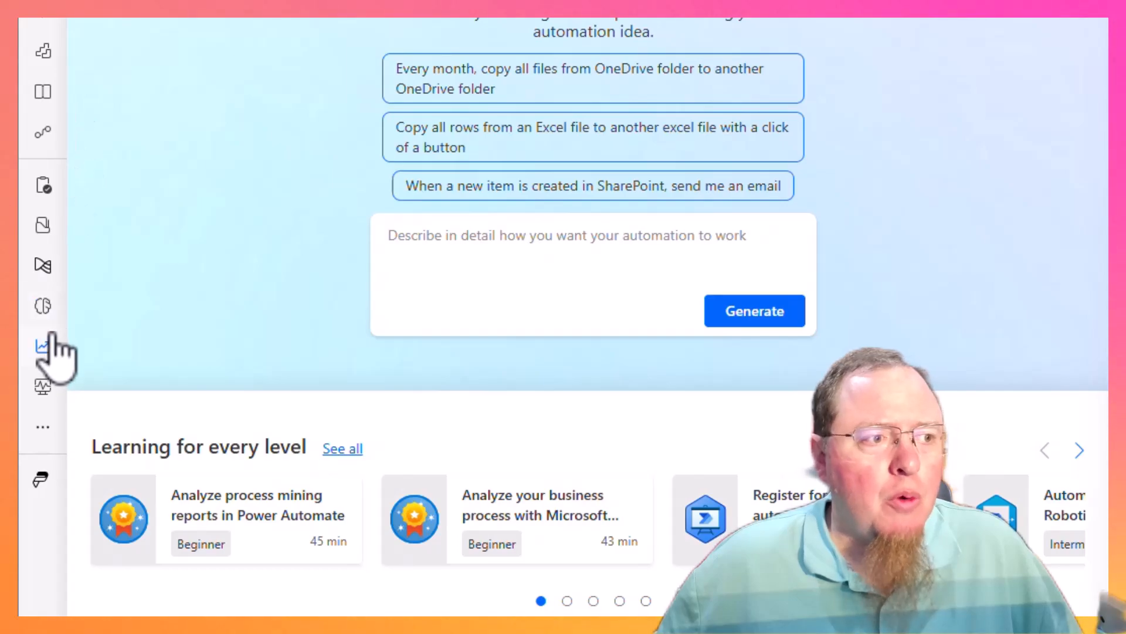
Start building a custom prompt from the AI hub's Prompts section and dismiss the suggested prompts
{"action": "left_click", "coordinate": [45, 307]}
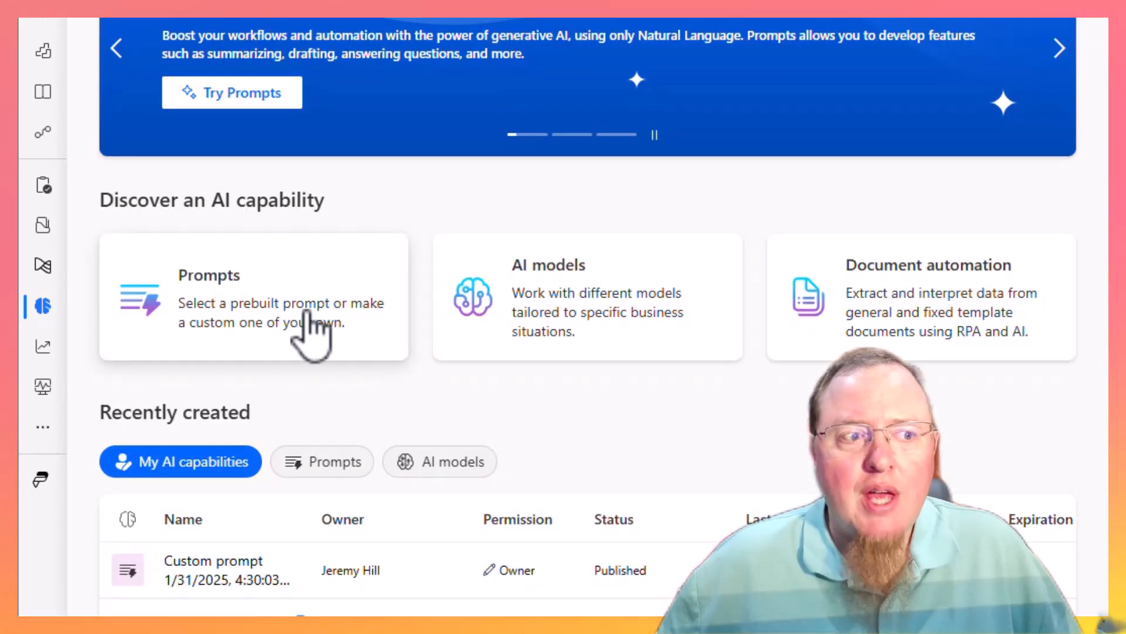
{"action": "left_click", "coordinate": [237, 297]}
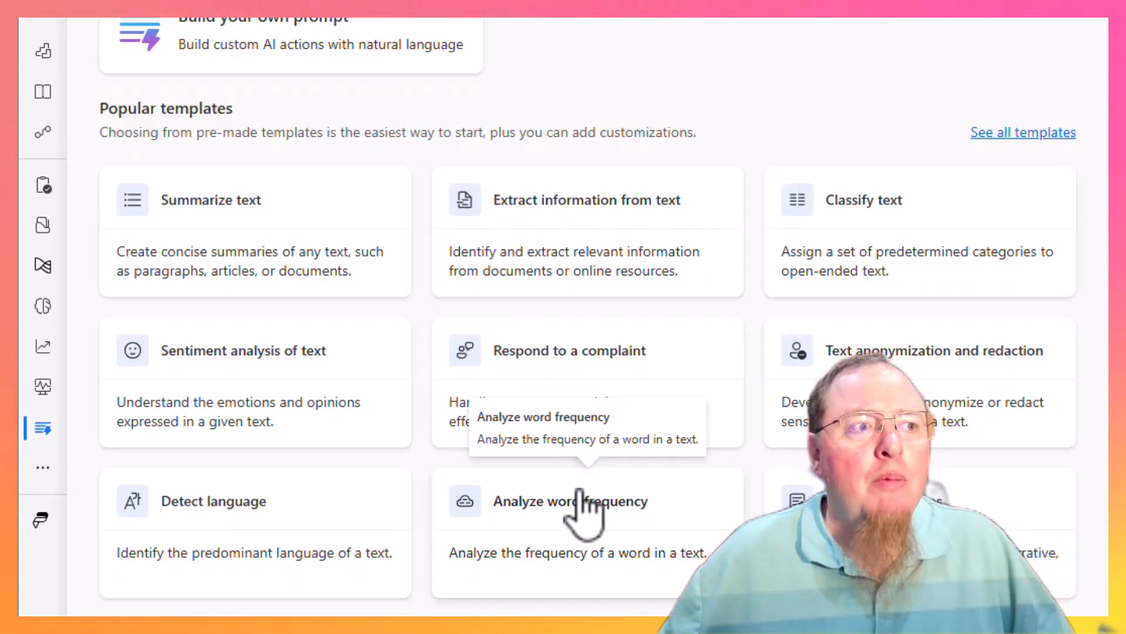
{"action": "left_click", "coordinate": [262, 47]}
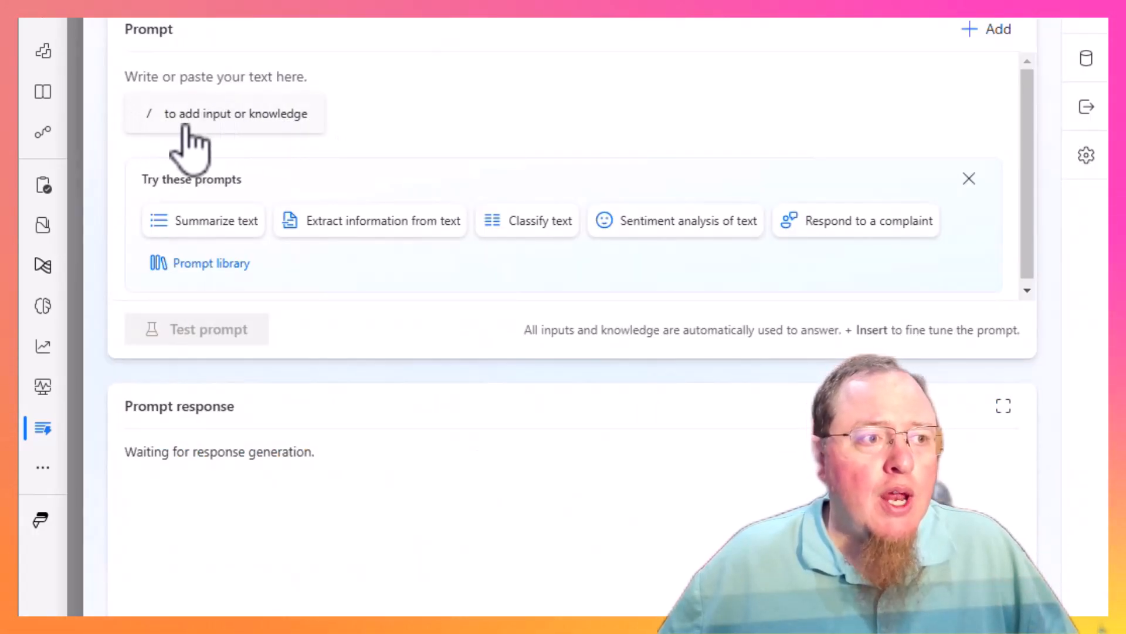
{"action": "left_click", "coordinate": [970, 185]}
Write the prompt's introduction: 3 weeks of data points taken on Mondays, Monday orders not filled until Wednesday, inventory must last for 10 days
{"action": "left_click", "coordinate": [171, 76]}
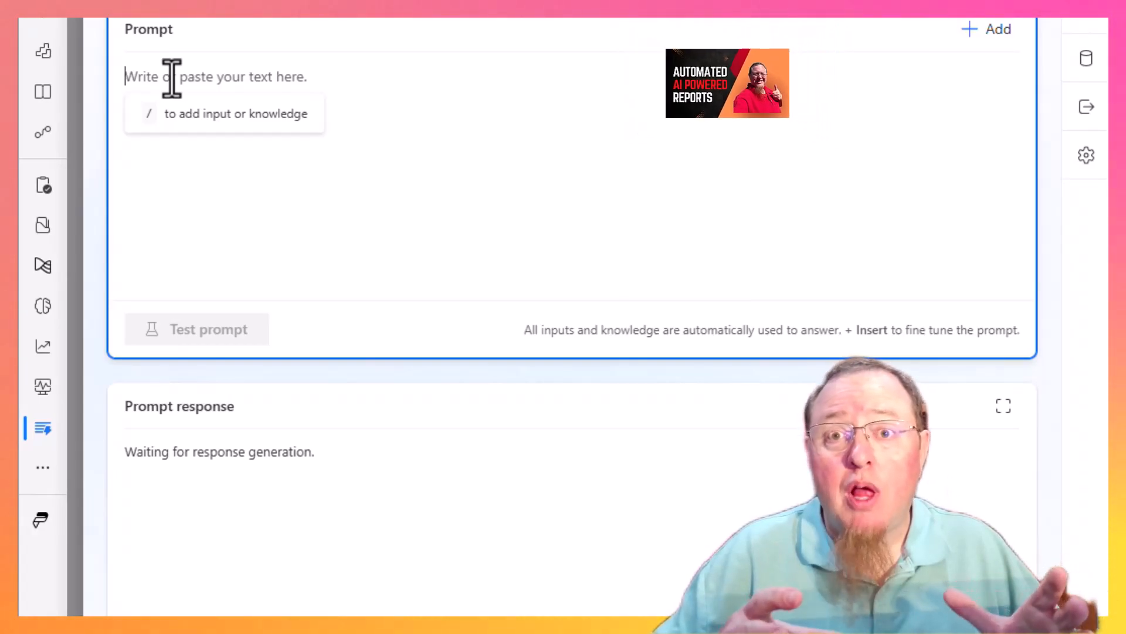
{"action": "type", "text": "The date poi"}
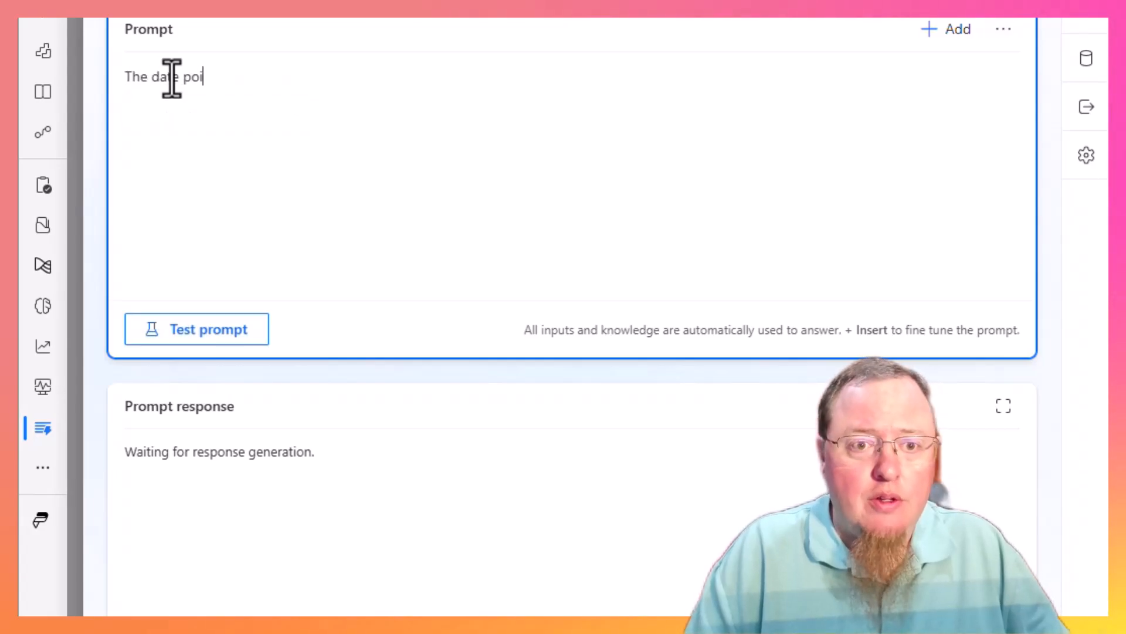
{"action": "type", "text": "nts given represent 3 weeks of da"}
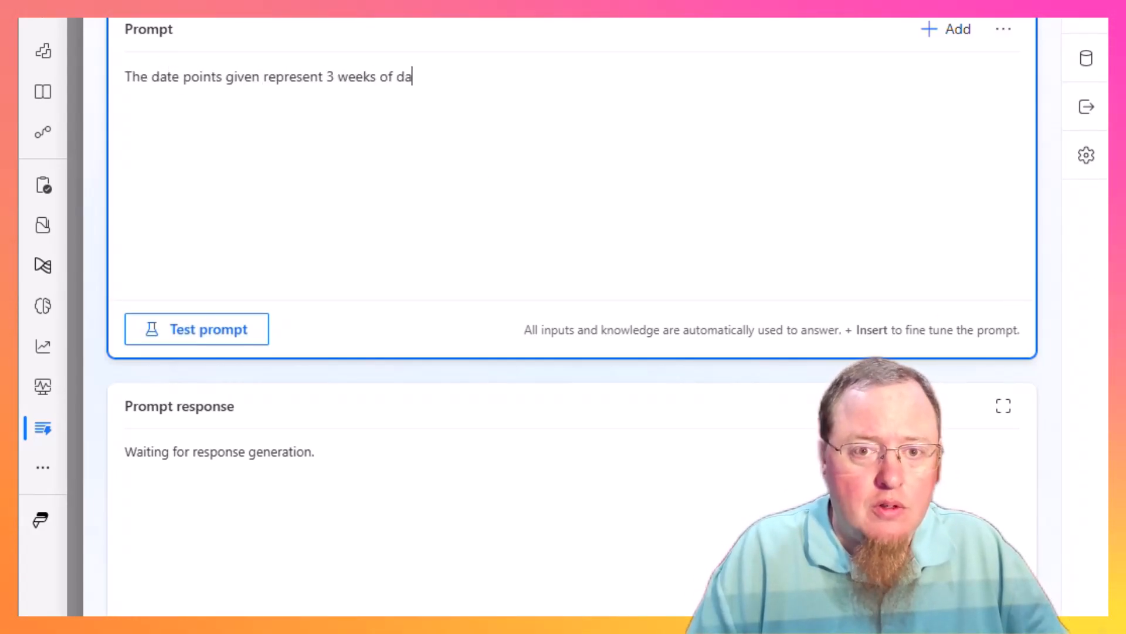
{"action": "type", "text": "ta Each data point was taken on a Monday. Order"}
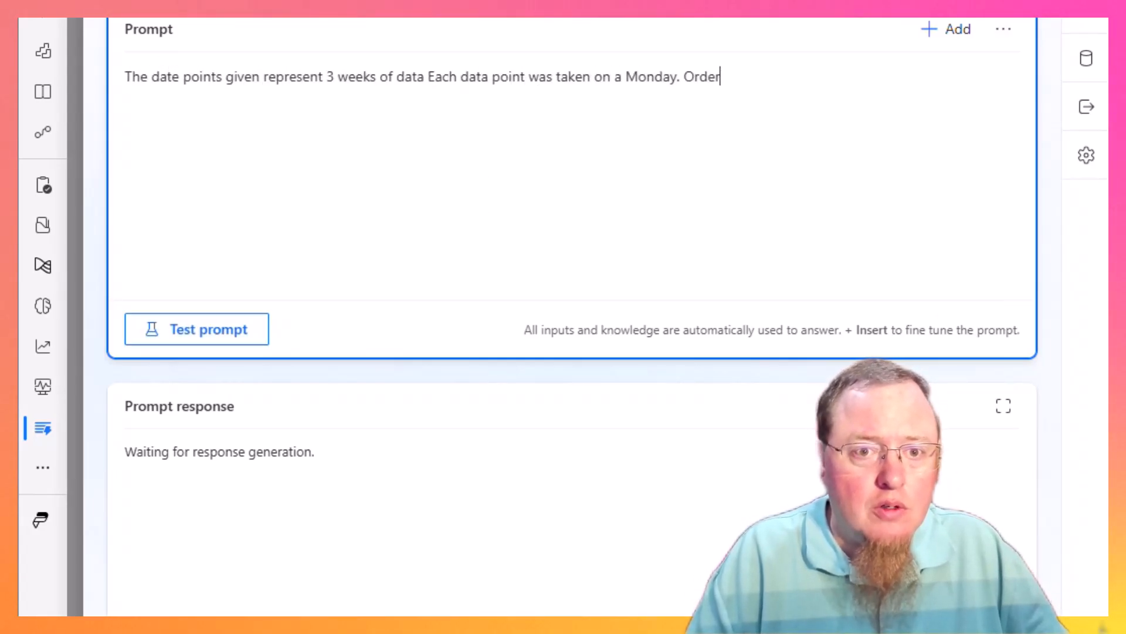
{"action": "type", "text": "s made on Monday will not be filled until Wednesday. Therefore"}
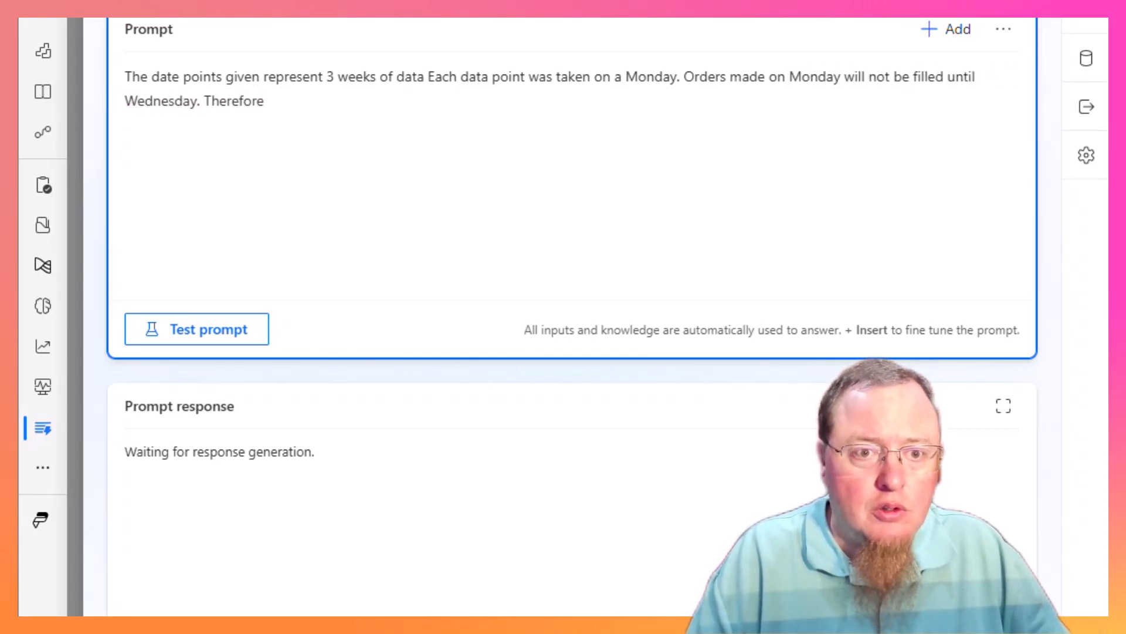
{"action": "type", "text": " inventory must be sufficient to last for"}
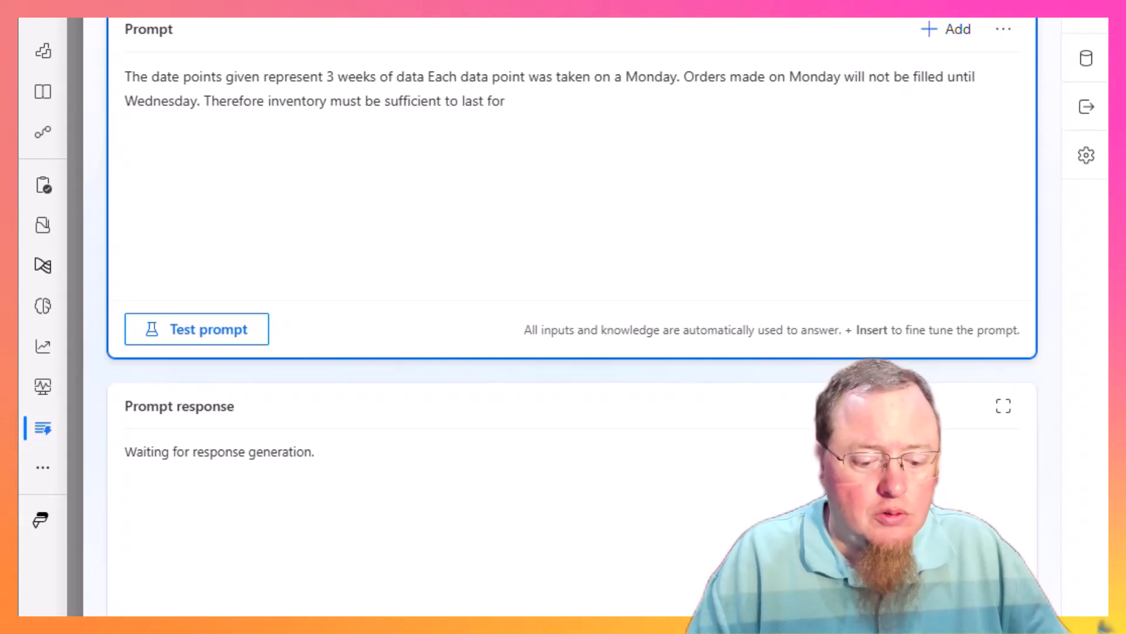
{"action": "type", "text": " 10 days."}
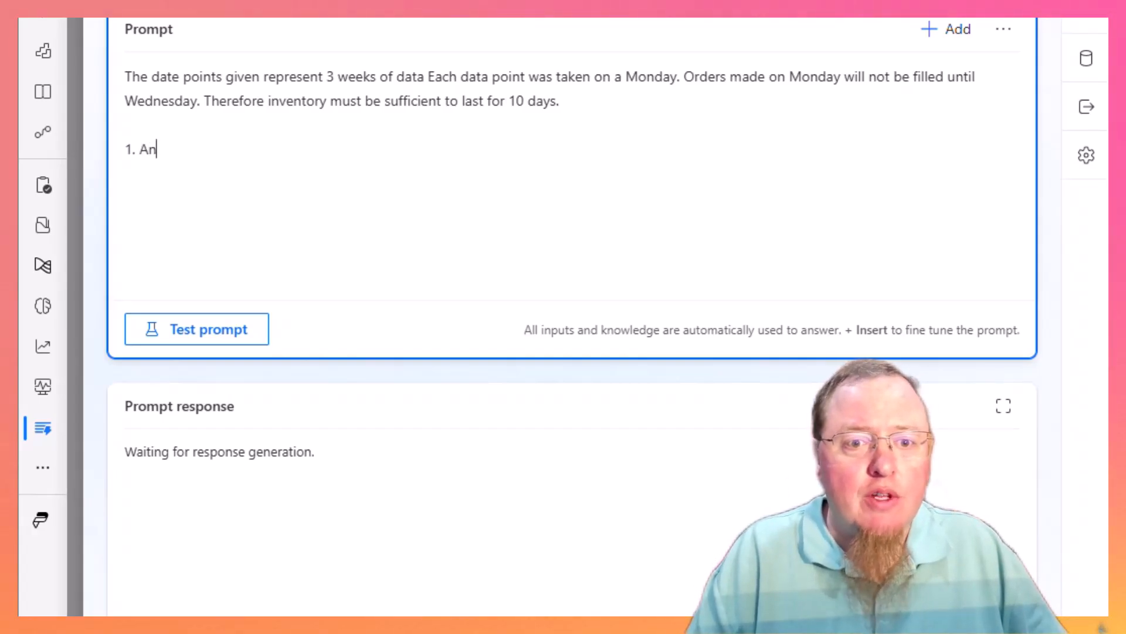
Add the first numbered instruction below the introduction: "1. Analyze for the given SKU,"
{"action": "type", "text": "alyz"}
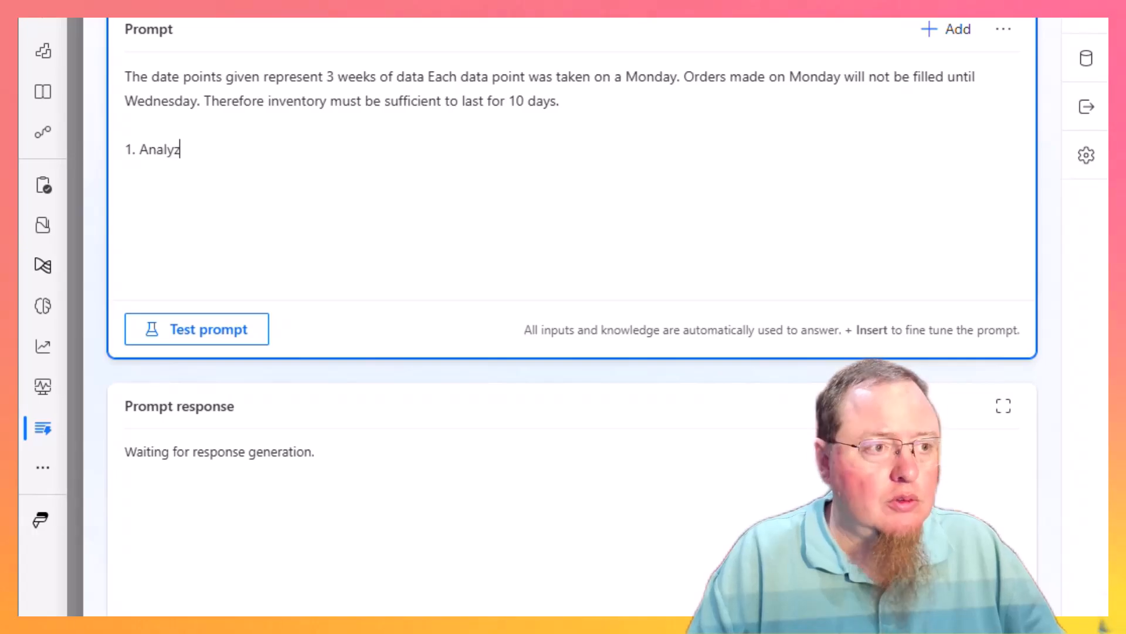
{"action": "type", "text": "e for the given SK"}
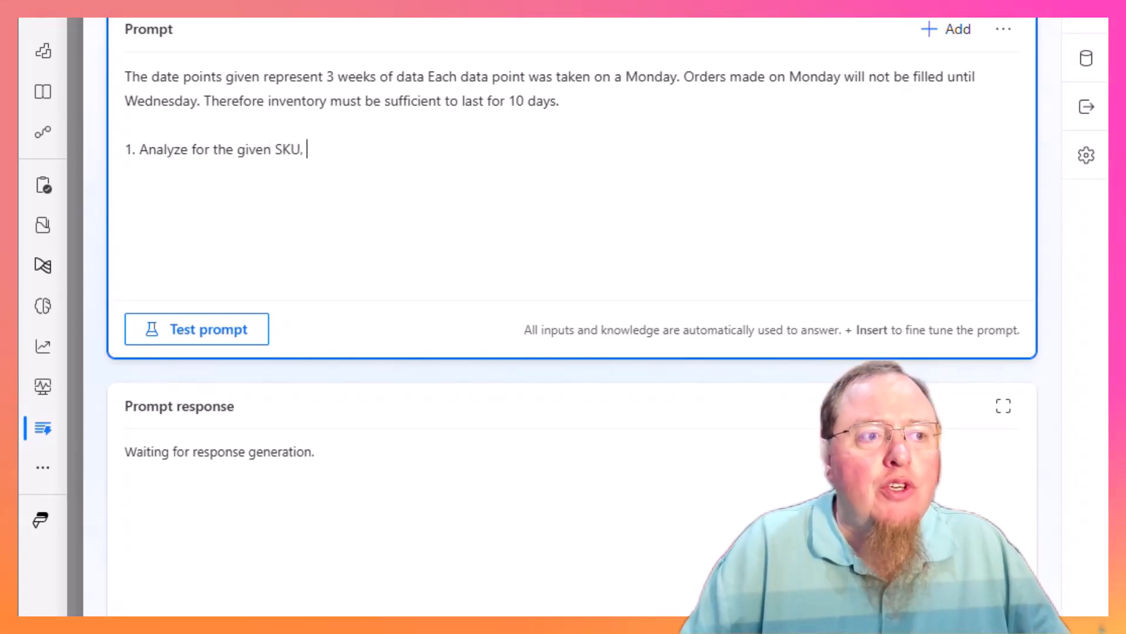
{"action": "type", "text": "U,"}
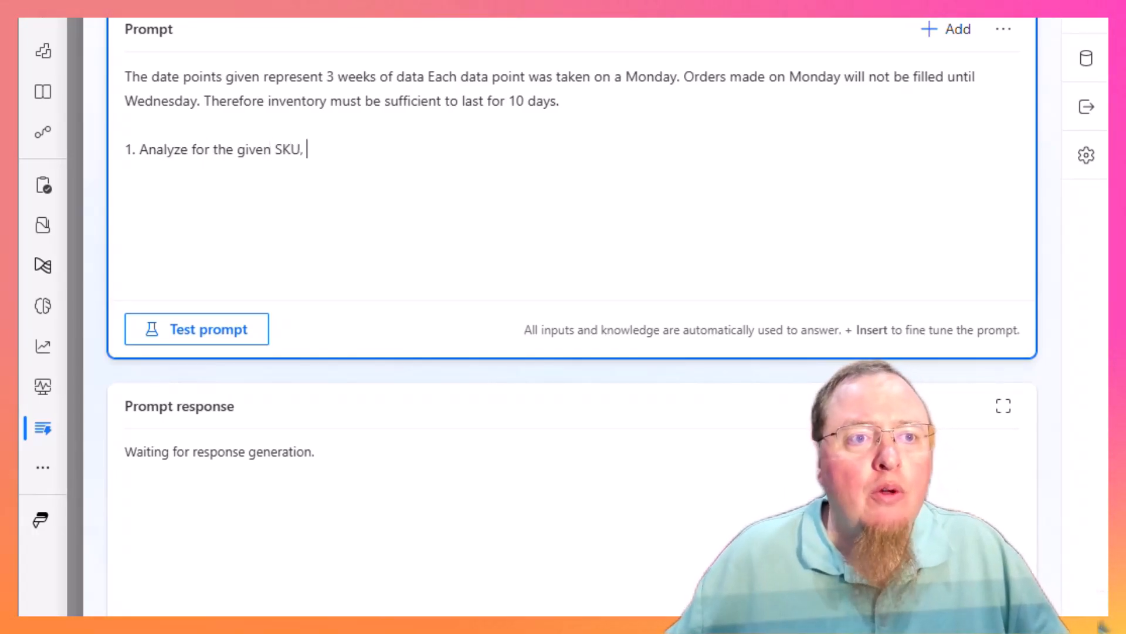
Insert a text input named SKU with the sample data SKU001 at the end of instruction 1
{"action": "left_click", "coordinate": [962, 29]}
{"action": "left_click", "coordinate": [394, 217]}
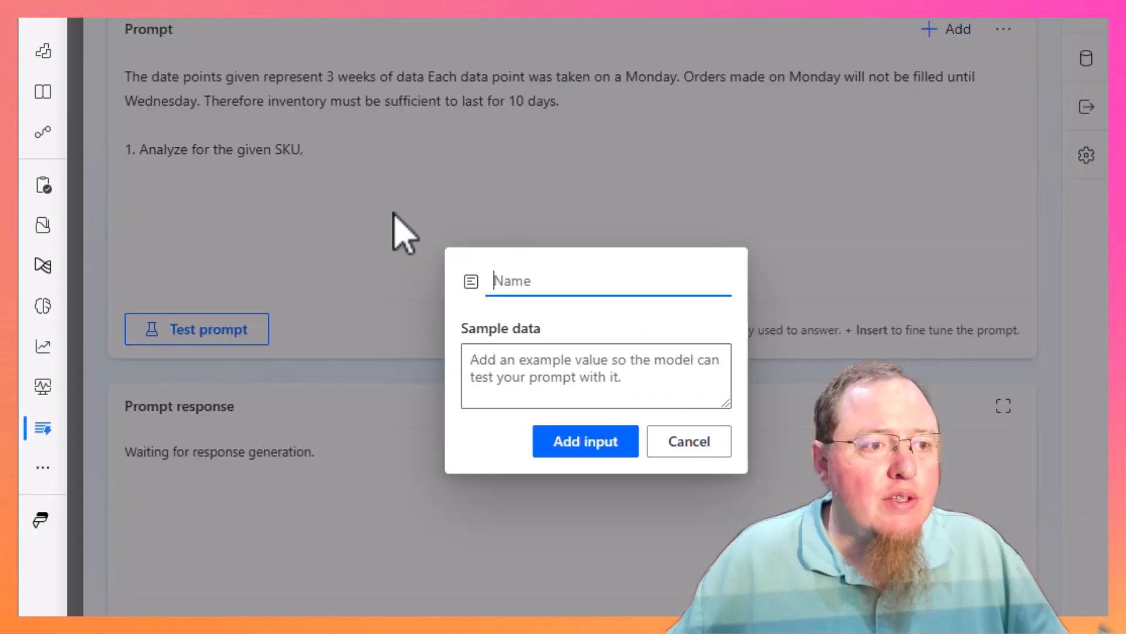
{"action": "type", "text": "SKU"}
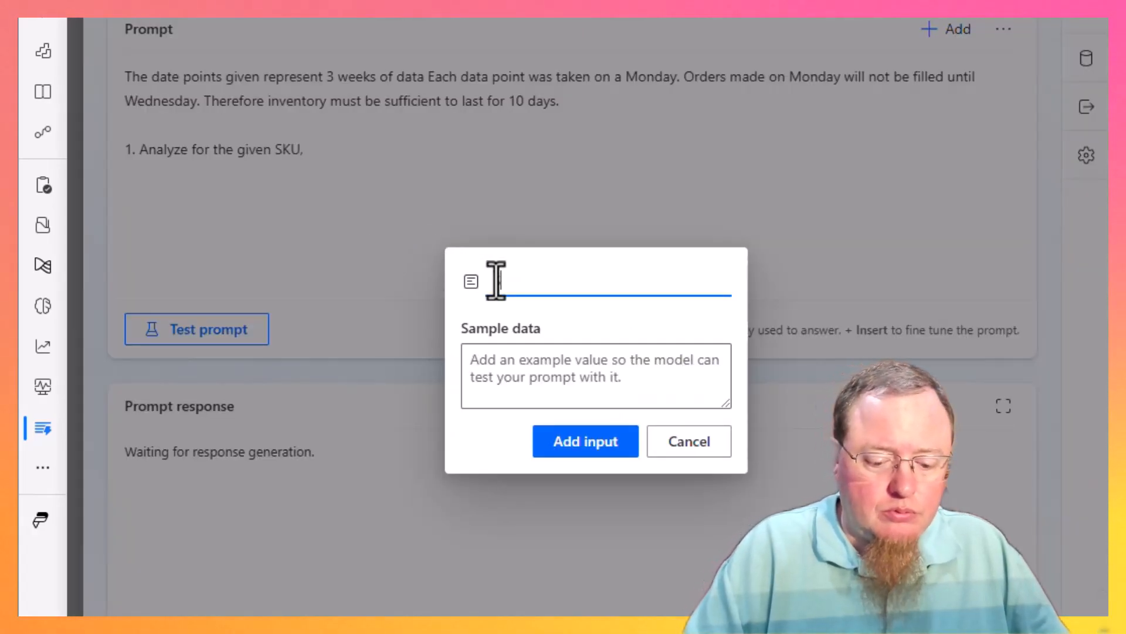
{"action": "left_click", "coordinate": [522, 369]}
{"action": "type", "text": "SKU001"}
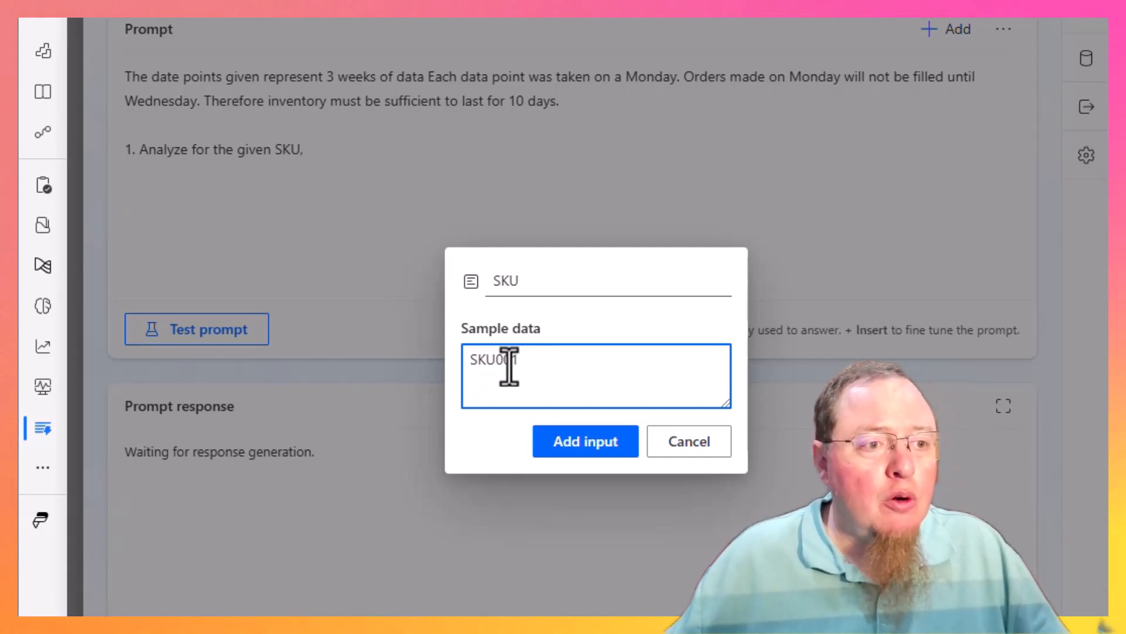
{"action": "left_click", "coordinate": [584, 443]}
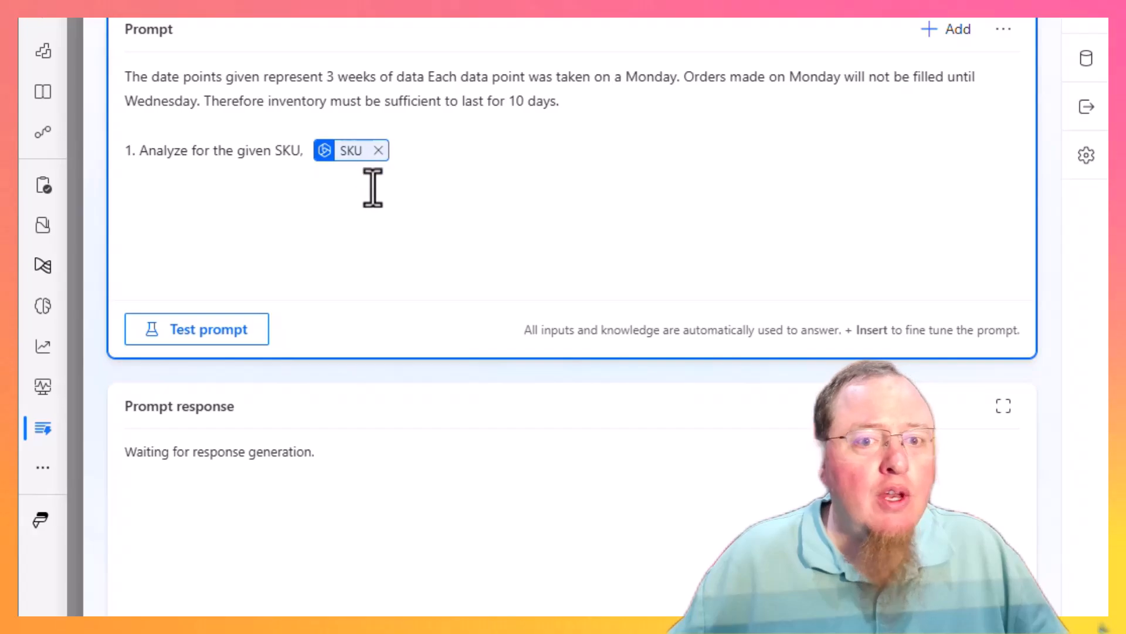
End instruction 1 with a period and add "2. Based on the trends in Step 1, determine if sufficient inventory exists for the upcoming week."
{"action": "type", "text": "."}
{"action": "key", "text": "Return"}
{"action": "type", "text": "2. Based on the trends in Step 1, dere"}
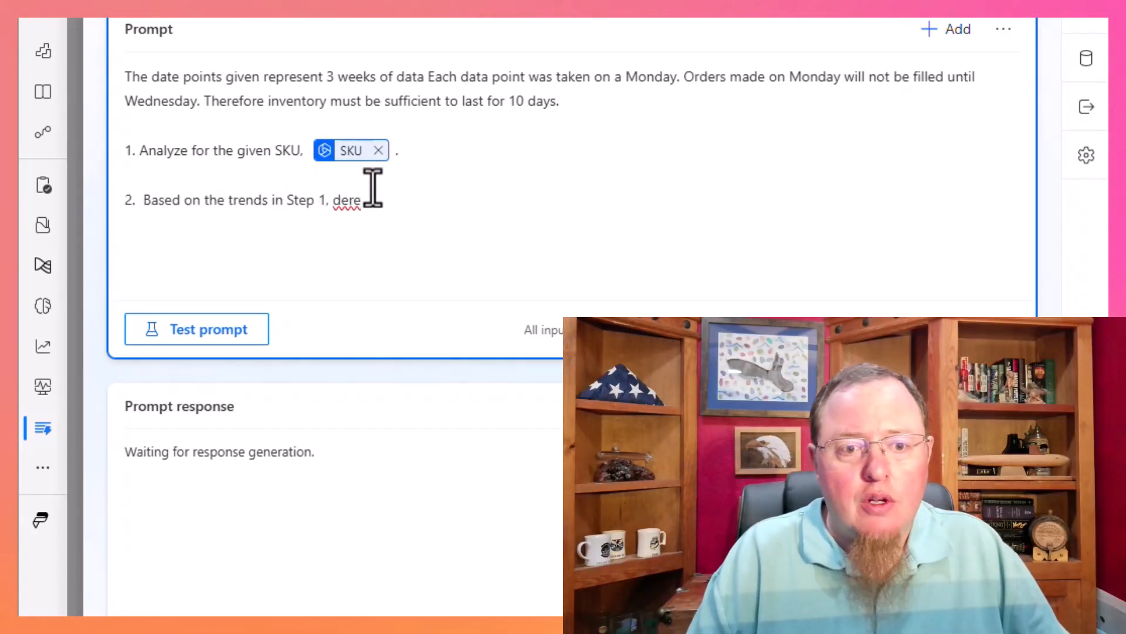
{"action": "key", "text": "BackSpace"}
{"action": "key", "text": "BackSpace"}
{"action": "type", "text": "termine if sufficient inventory exists for the upcoming wee"}
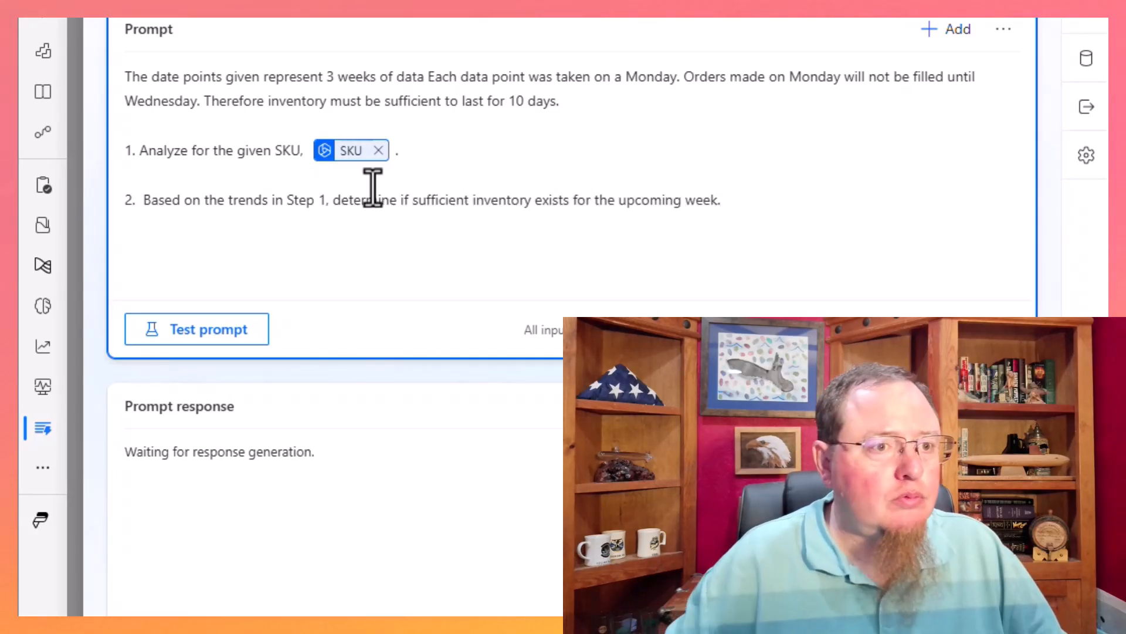
{"action": "type", "text": "k."}
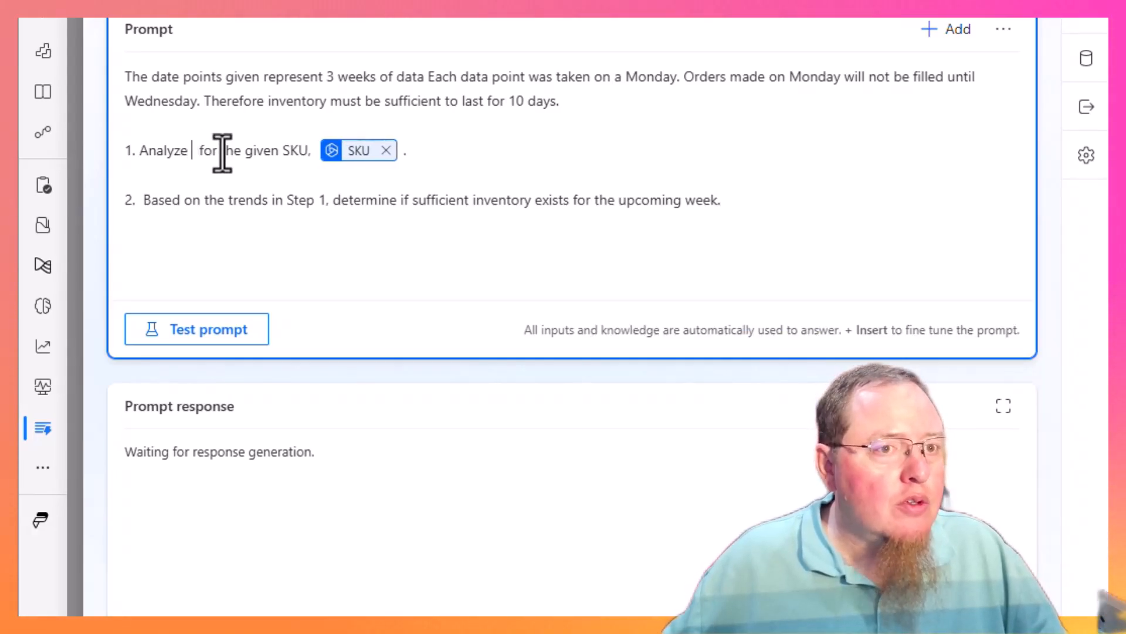
Insert a text input named Inventory Report with the sample data "500, 400, 300" after "Analyze" in instruction 1
{"action": "left_click", "coordinate": [951, 30]}
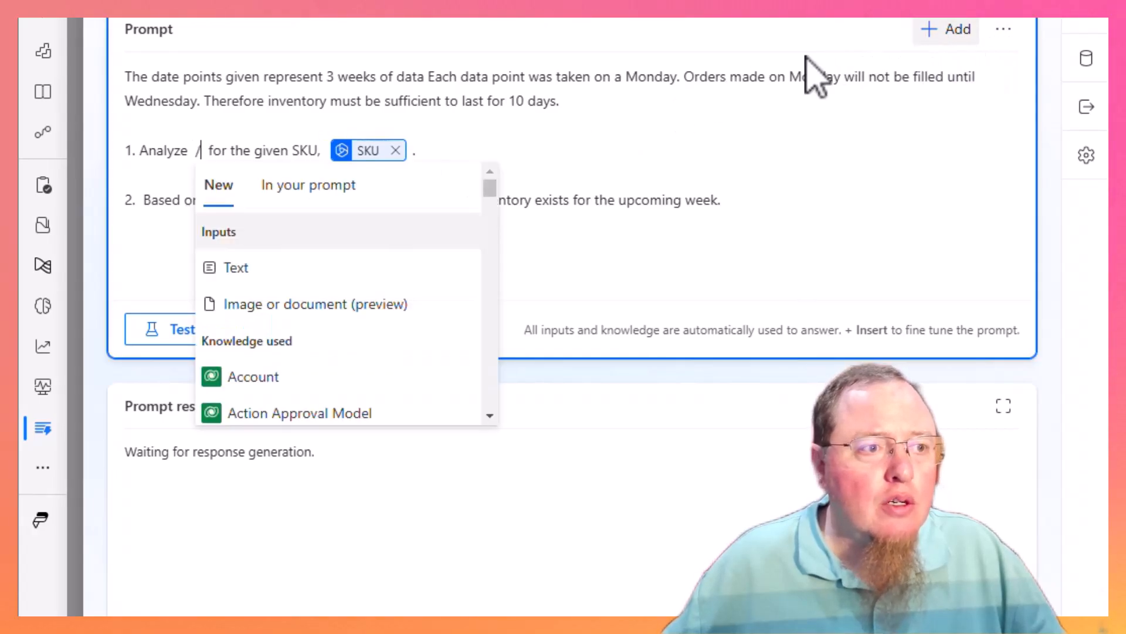
{"action": "left_click", "coordinate": [271, 268]}
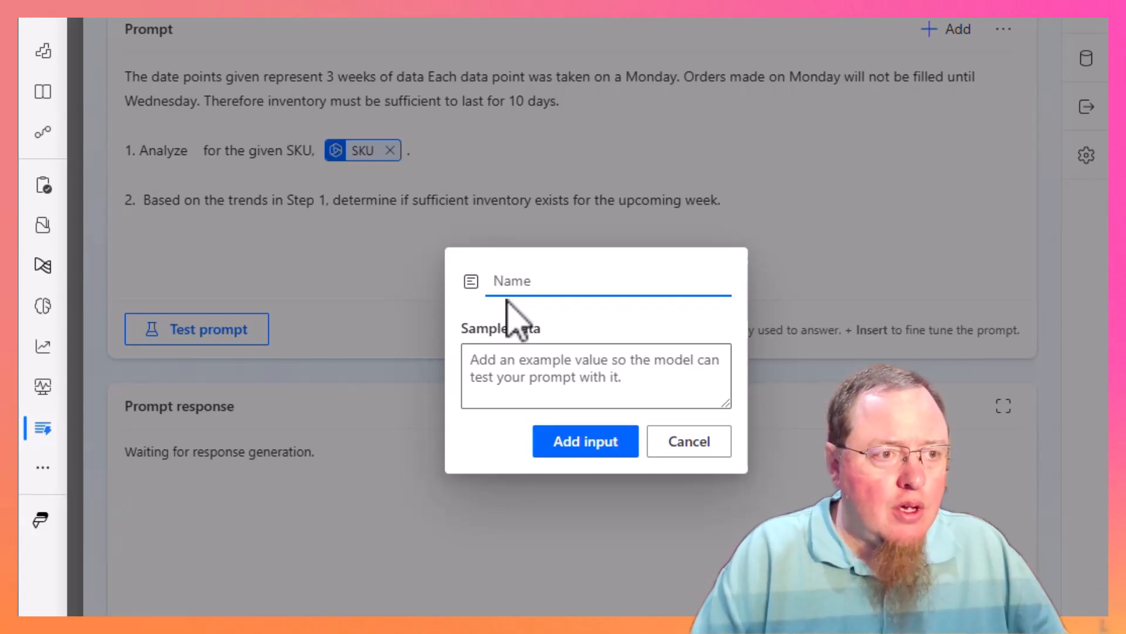
{"action": "type", "text": "Invent"}
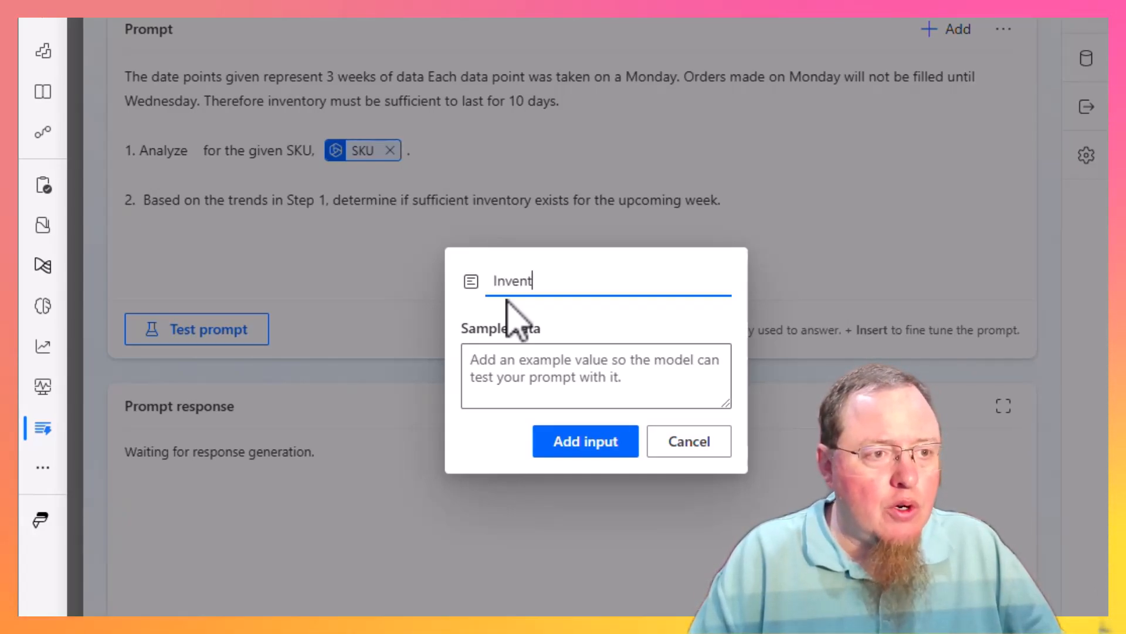
{"action": "type", "text": "ory Report"}
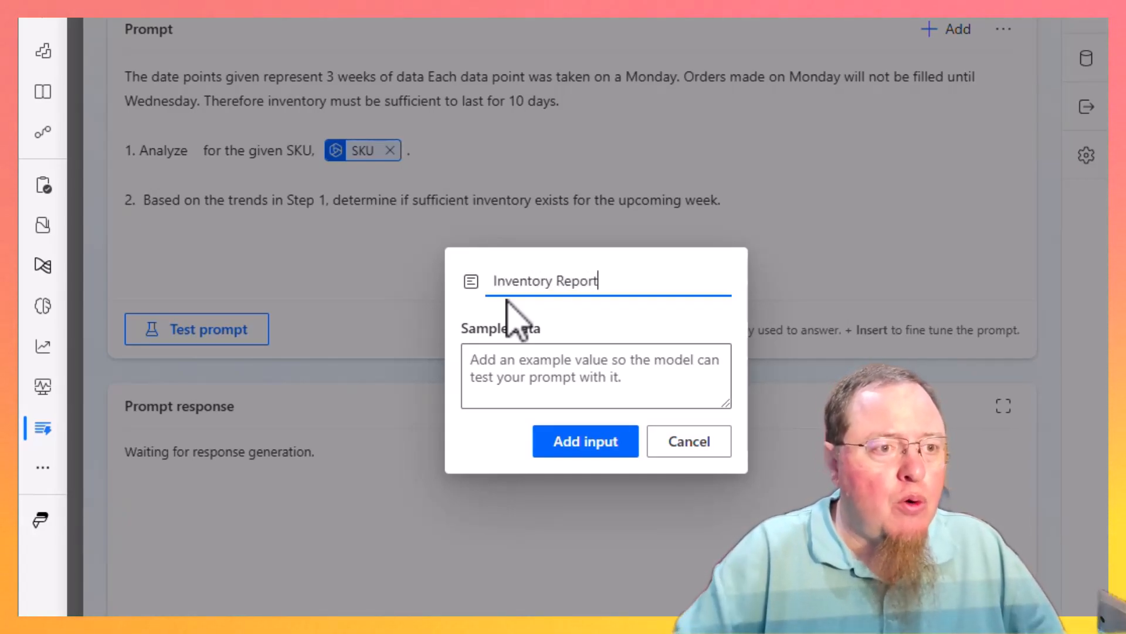
{"action": "left_click", "coordinate": [509, 359]}
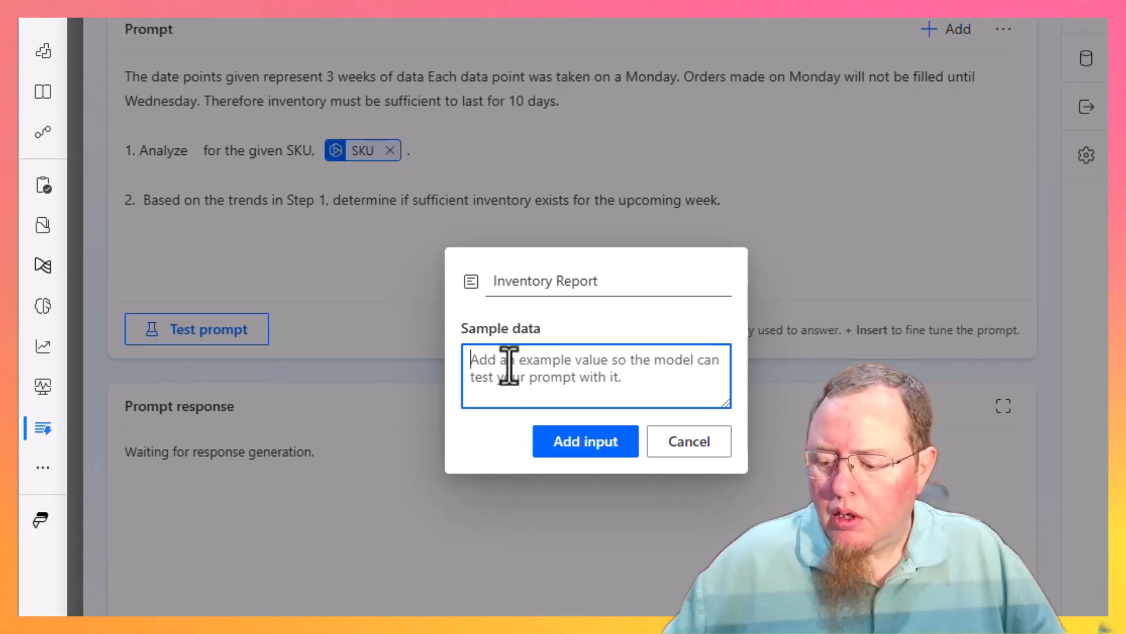
{"action": "type", "text": "500, 400"}
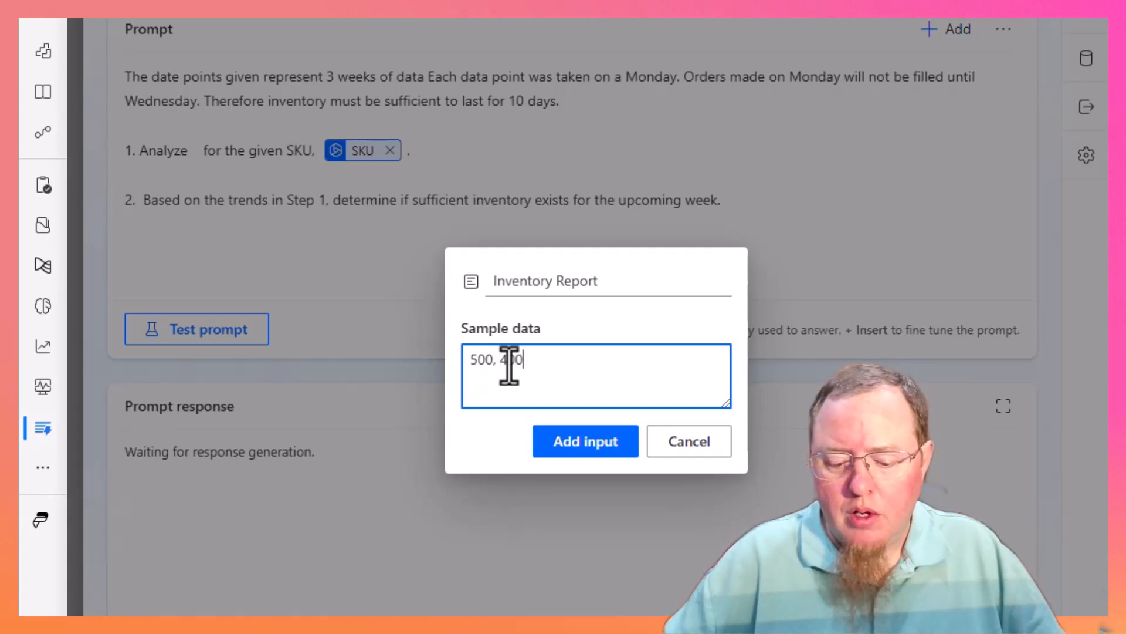
{"action": "type", "text": ", 300"}
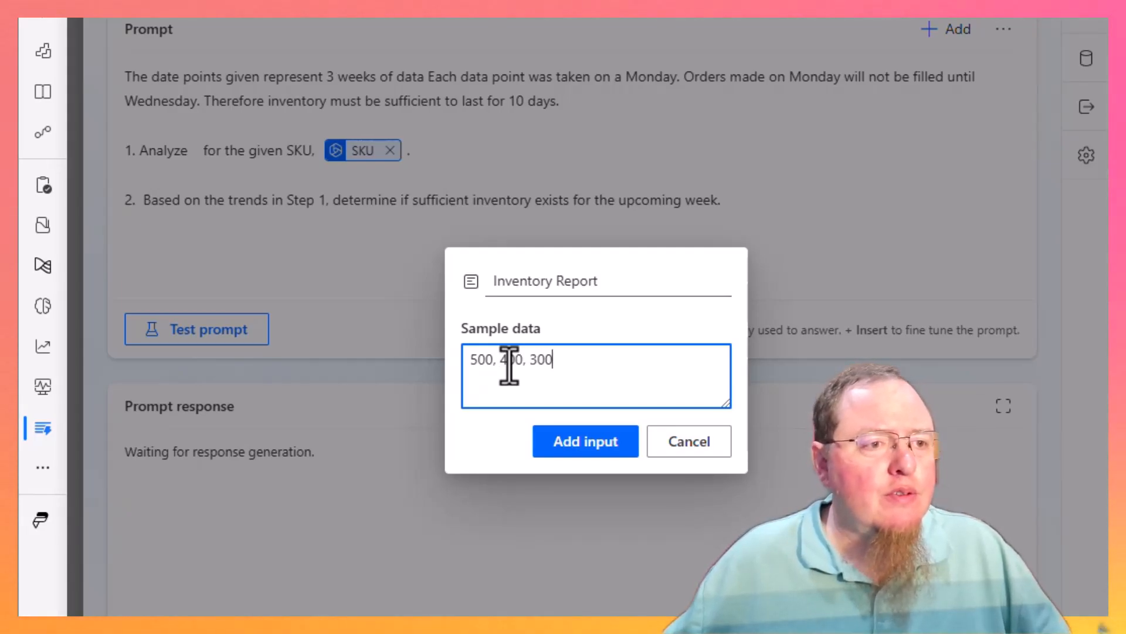
{"action": "left_click", "coordinate": [583, 441]}
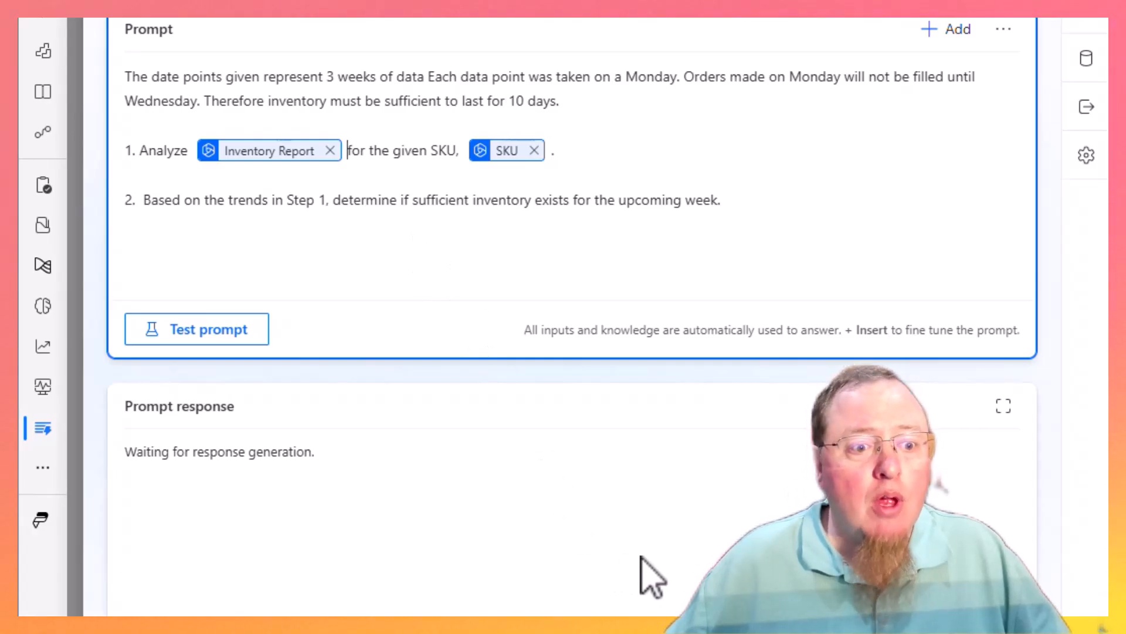
Test the prompt with the sample data and read through the generated inventory analysis in the response
{"action": "left_click", "coordinate": [657, 610]}
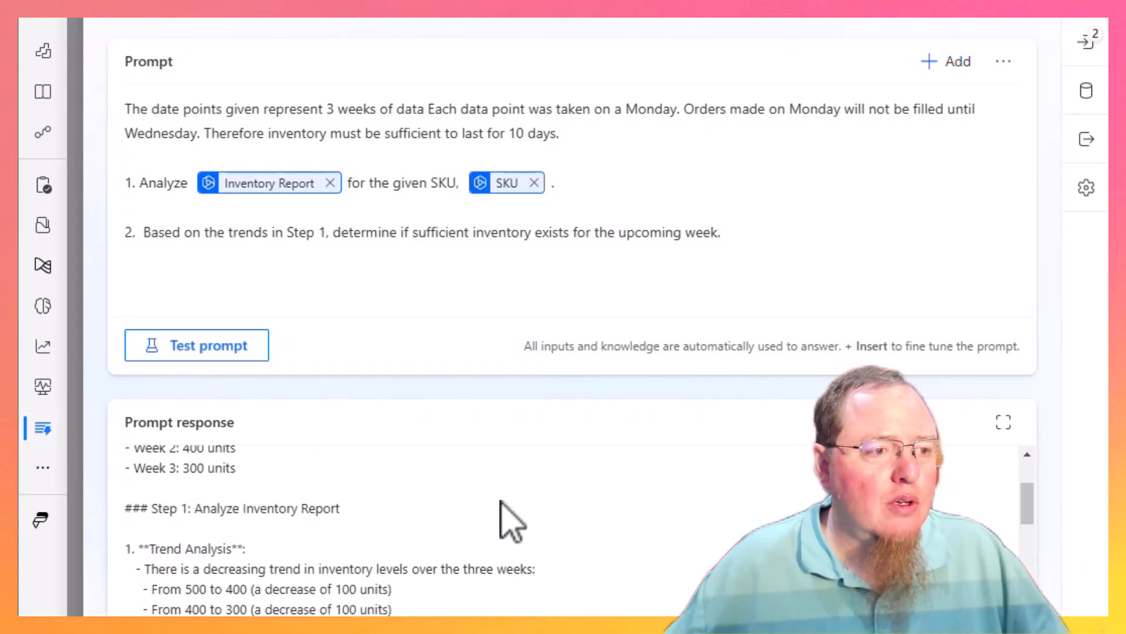
{"action": "scroll", "coordinate": [503, 523], "scroll_direction": "down", "scroll_amount": 2}
{"action": "scroll", "coordinate": [628, 534], "scroll_direction": "down", "scroll_amount": 2}
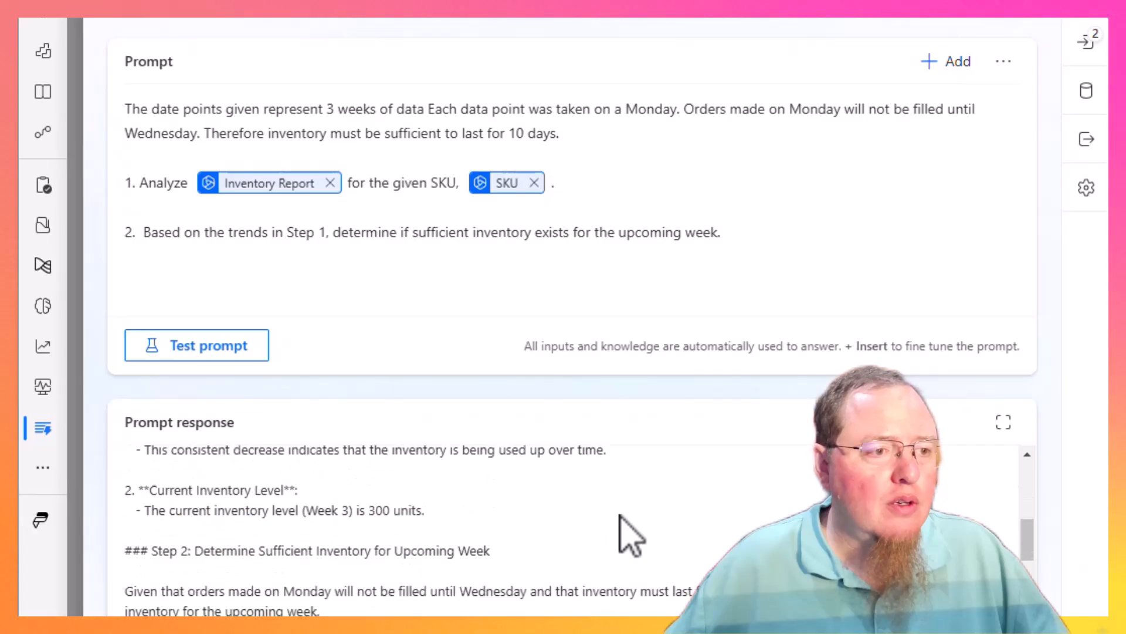
{"action": "scroll", "coordinate": [631, 535], "scroll_direction": "down", "scroll_amount": 1}
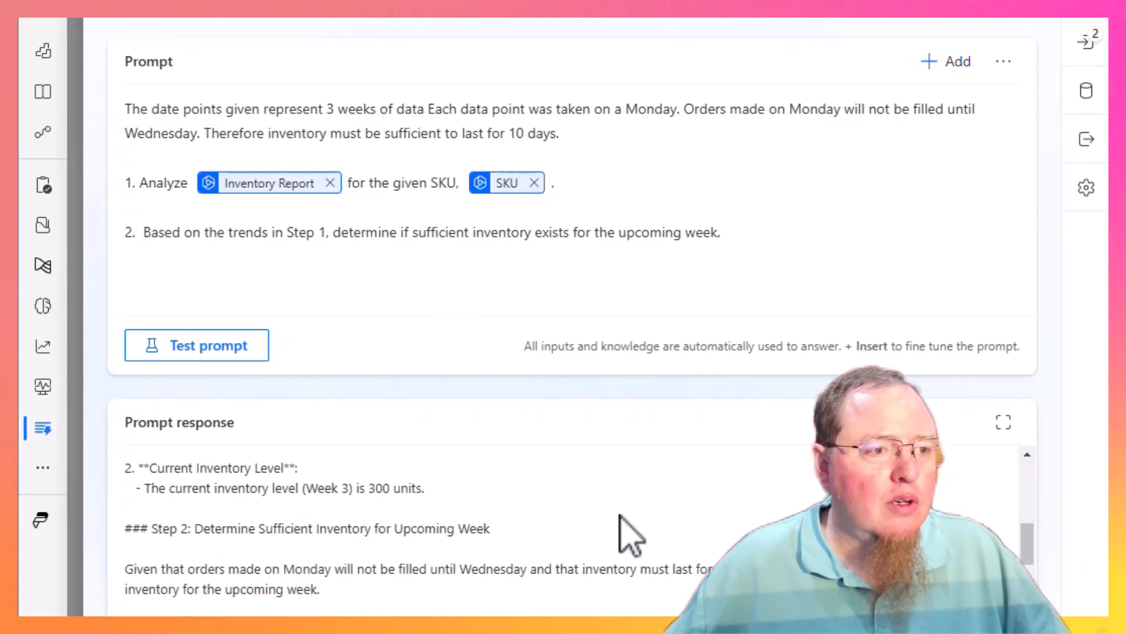
{"action": "scroll", "coordinate": [631, 535], "scroll_direction": "down", "scroll_amount": 4}
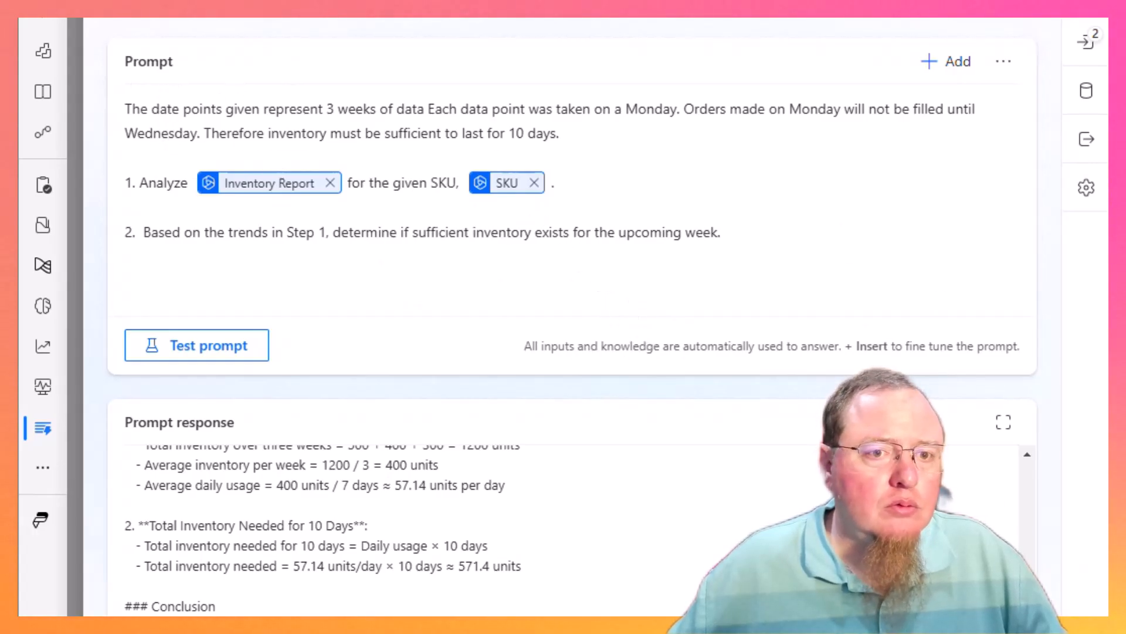
Replace the opening words "The date points given" in the prompt's introduction with "Each data point given"
{"action": "left_click", "coordinate": [126, 109]}
{"action": "type", "text": "Each data"}
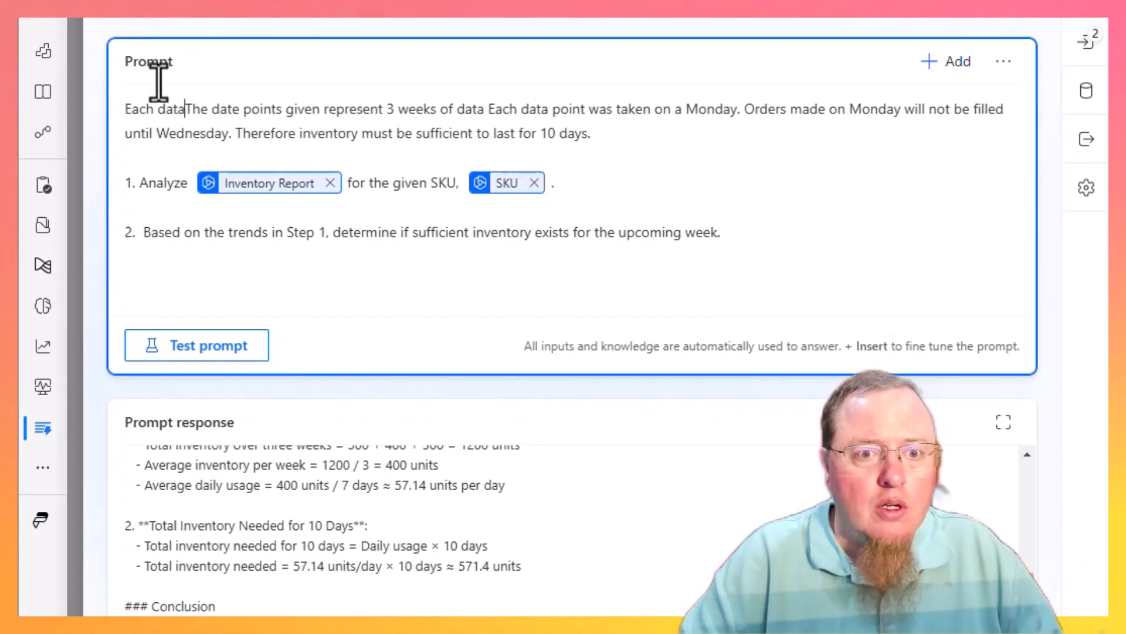
{"action": "type", "text": " point given"}
{"action": "key", "text": "Delete"}
{"action": "key", "text": "Delete"}
{"action": "key", "text": "Delete"}
{"action": "key", "text": "Delete"}
{"action": "key", "text": "Delete"}
{"action": "key", "text": "Delete"}
{"action": "key", "text": "Delete"}
{"action": "key", "text": "Delete"}
{"action": "key", "text": "Delete"}
{"action": "key", "text": "Delete"}
{"action": "key", "text": "Delete"}
{"action": "key", "text": "Delete"}
{"action": "key", "text": "Delete"}
{"action": "key", "text": "Delete"}
{"action": "key", "text": "Delete"}
{"action": "key", "text": "Delete"}
{"action": "key", "text": "Delete"}
{"action": "key", "text": "Delete"}
{"action": "key", "text": "Delete"}
{"action": "key", "text": "Delete"}
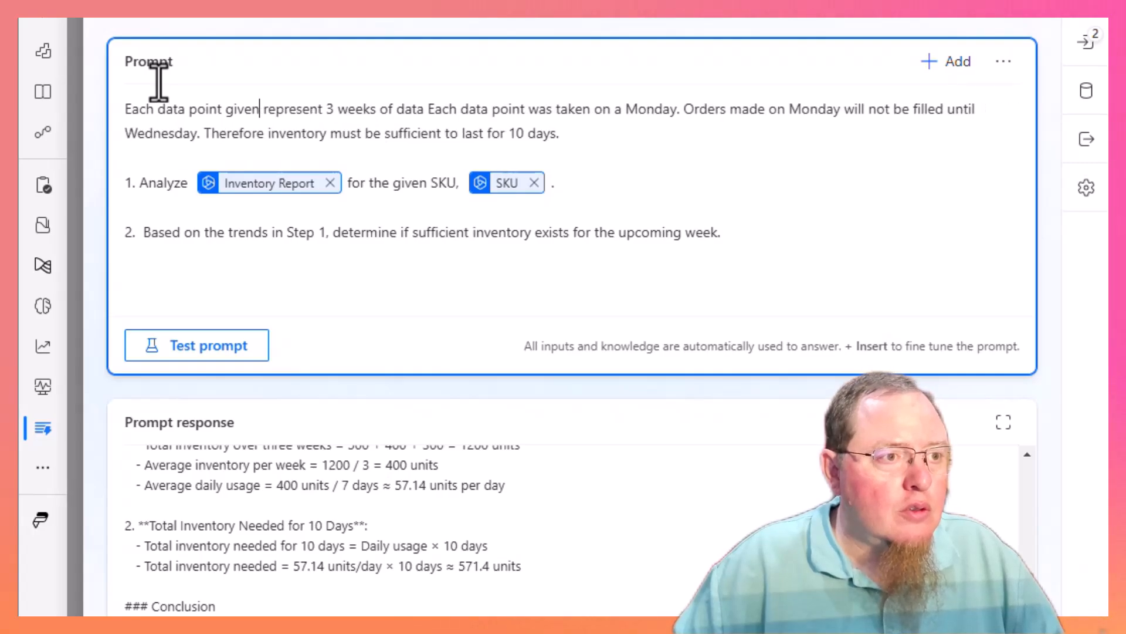
Reword the introduction's first sentence to "Each data point given represent total inventory for the given week of data."
{"action": "left_click", "coordinate": [326, 109]}
{"action": "key", "text": "Delete"}
{"action": "type", "text": "total inv"}
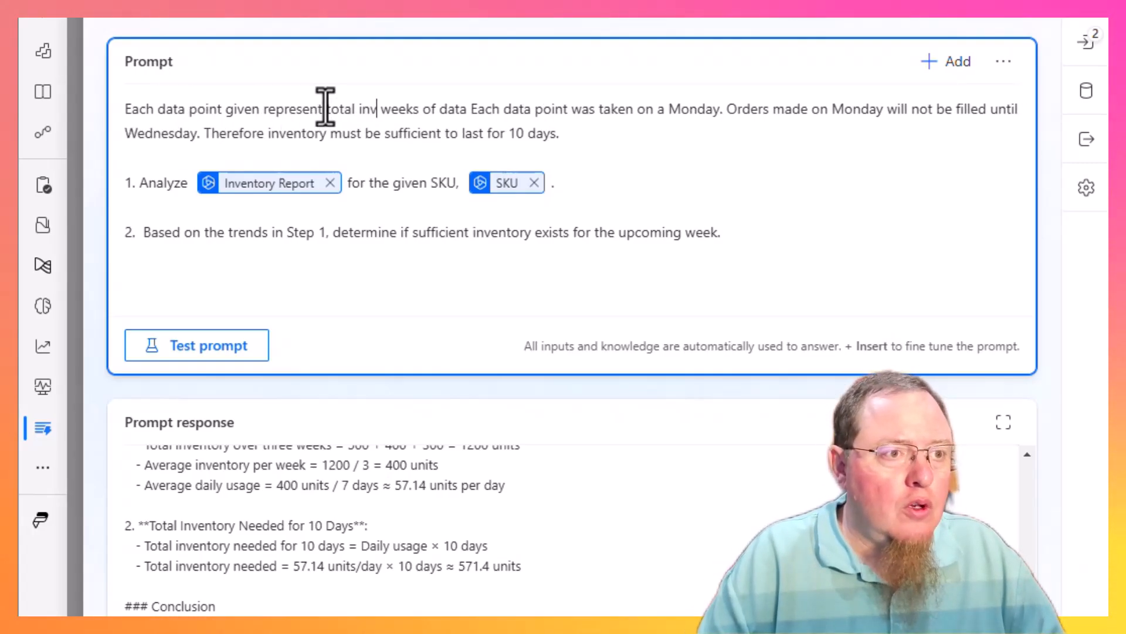
{"action": "type", "text": "entory for the given"}
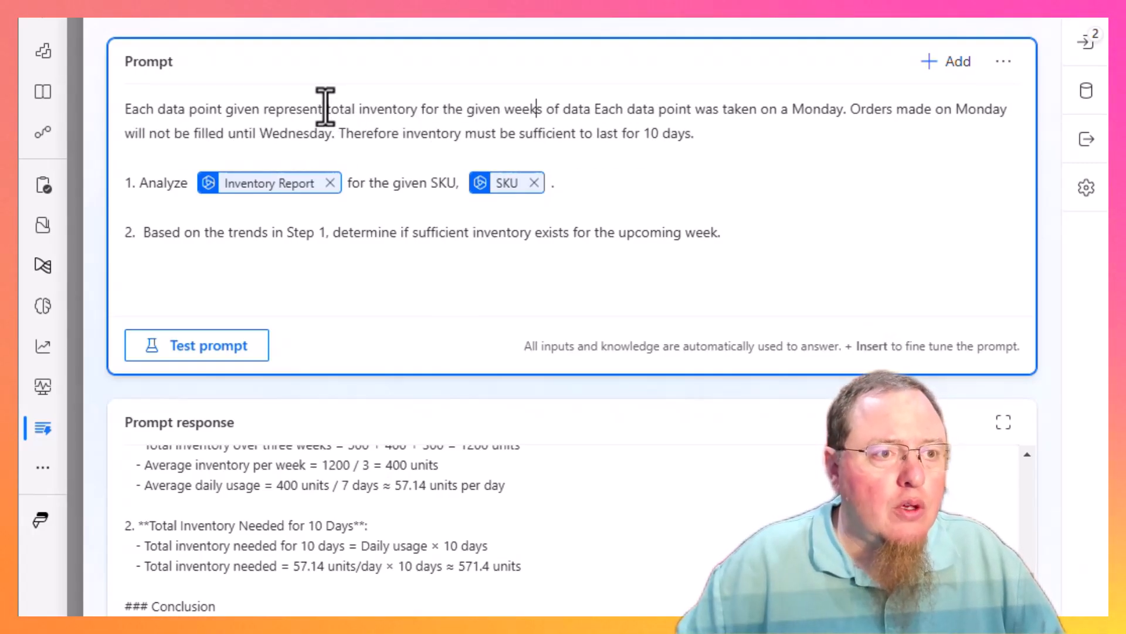
{"action": "key", "text": "Delete"}
{"action": "key", "text": "Right"}
{"action": "type", "text": "."}
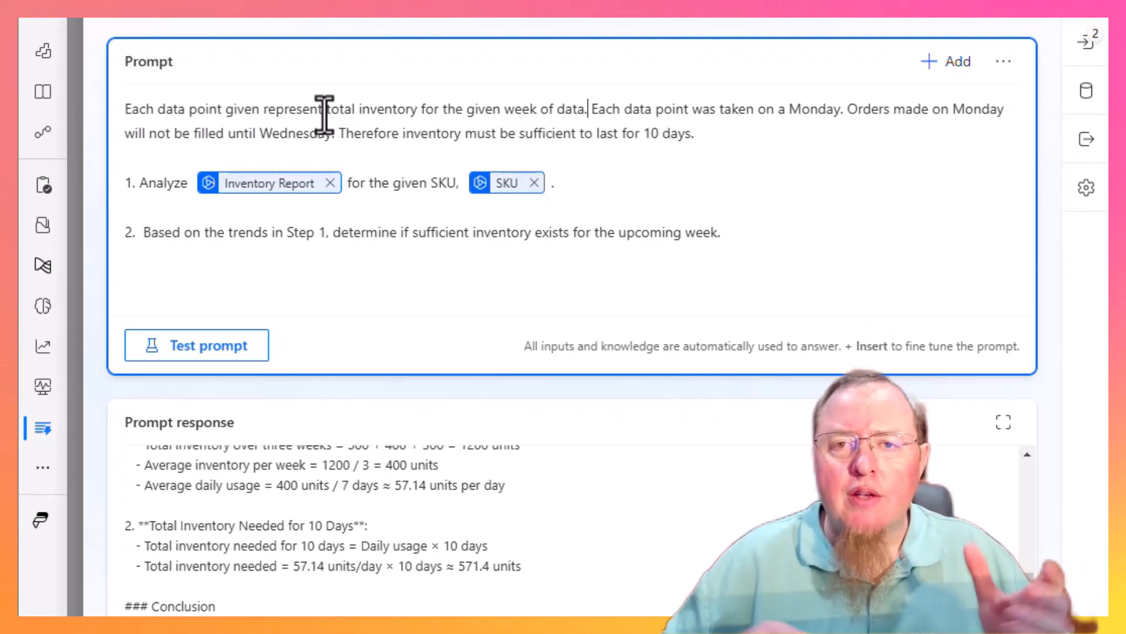
Test the prompt with the reworded introduction and read how the response judges the trend and inventory sufficiency
{"action": "left_click", "coordinate": [218, 345]}
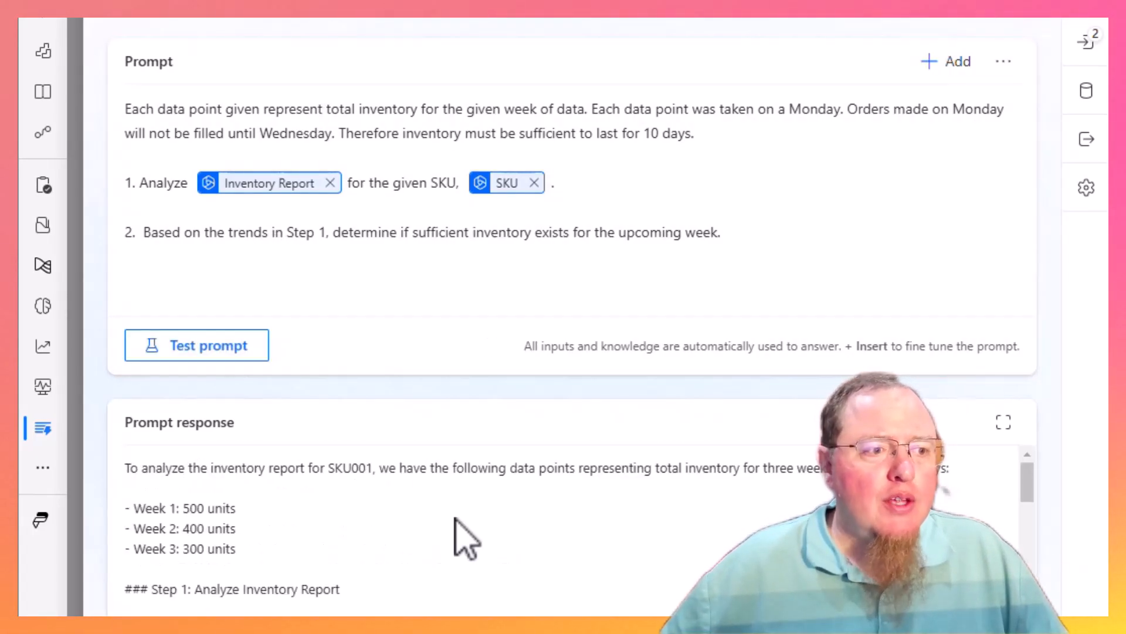
{"action": "scroll", "coordinate": [458, 521], "scroll_direction": "down", "scroll_amount": 2}
{"action": "scroll", "coordinate": [464, 534], "scroll_direction": "up", "scroll_amount": 1}
{"action": "scroll", "coordinate": [516, 545], "scroll_direction": "down", "scroll_amount": 3}
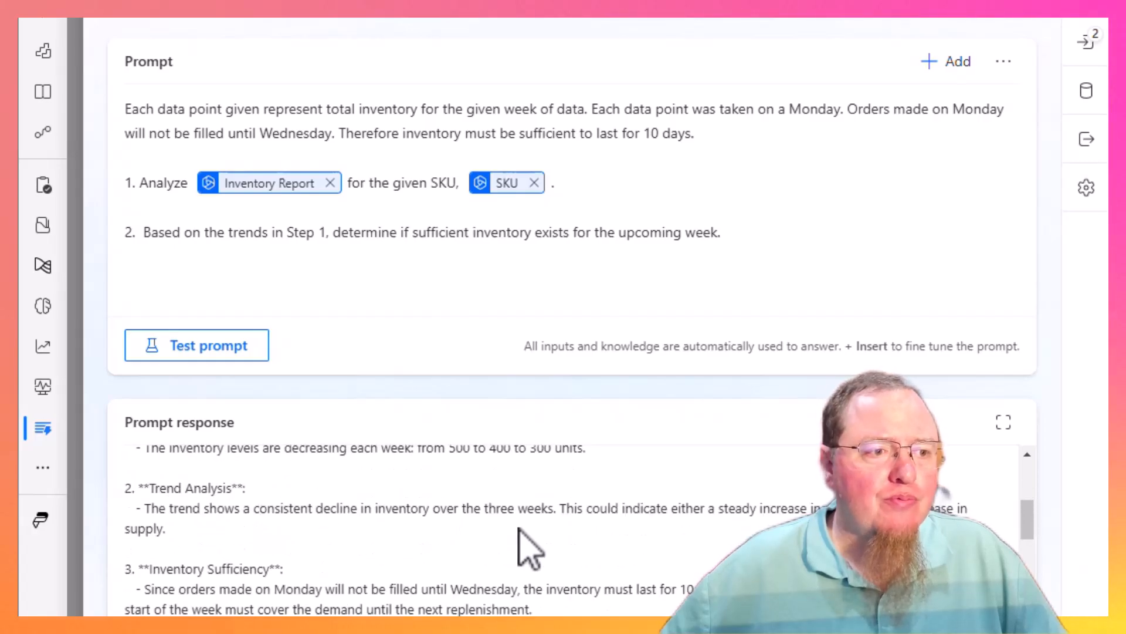
{"action": "scroll", "coordinate": [651, 552], "scroll_direction": "down", "scroll_amount": 2}
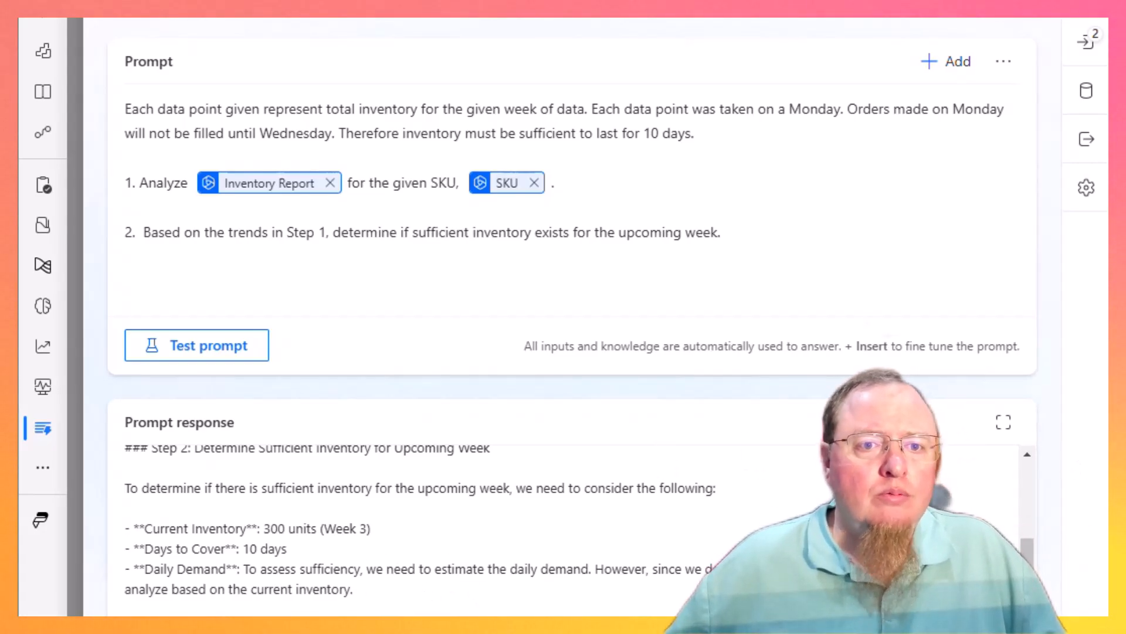
Below instruction 1, add item 1.1 "Week 2 Daily Usage Rate", subtracting the Week 2 Total from the Week 1 Total and then dividing by 7
{"action": "left_click", "coordinate": [606, 179]}
{"action": "key", "text": "Return"}
{"action": "type", "text": "1.1 Week"}
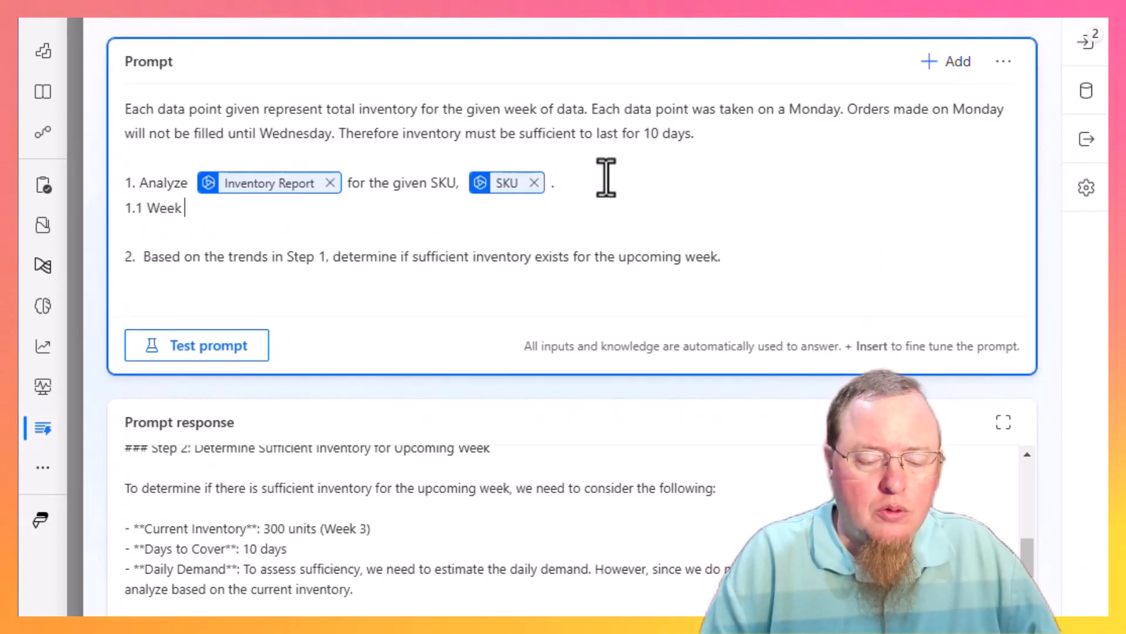
{"action": "type", "text": " 2 Daily Usage Rate: Determine the daily usage rate by subtracting t"}
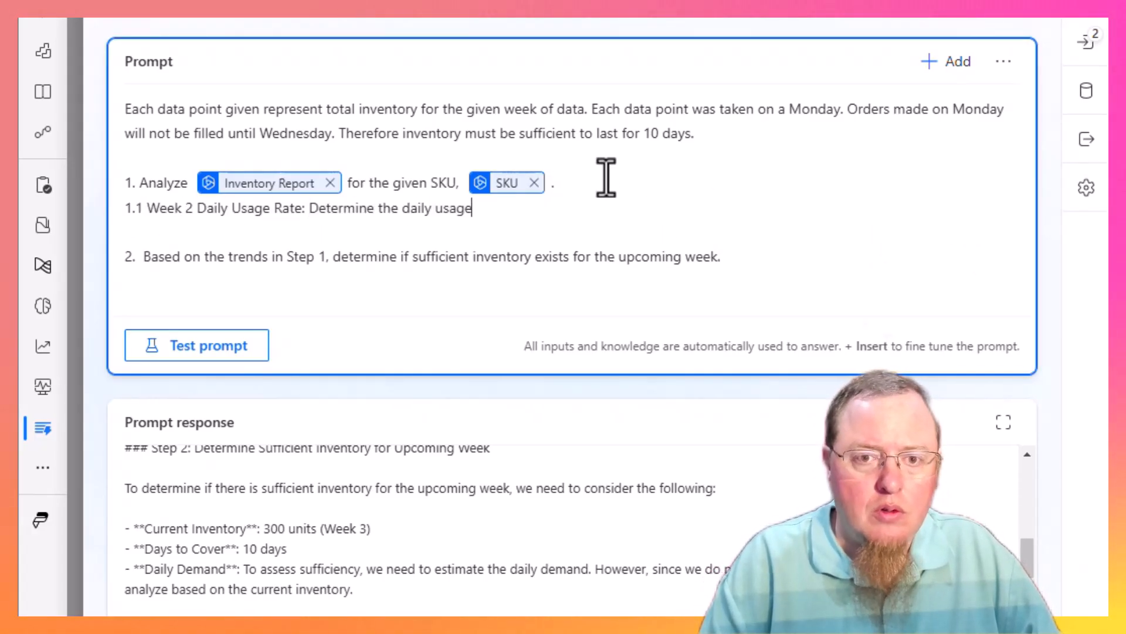
{"action": "type", "text": "he"}
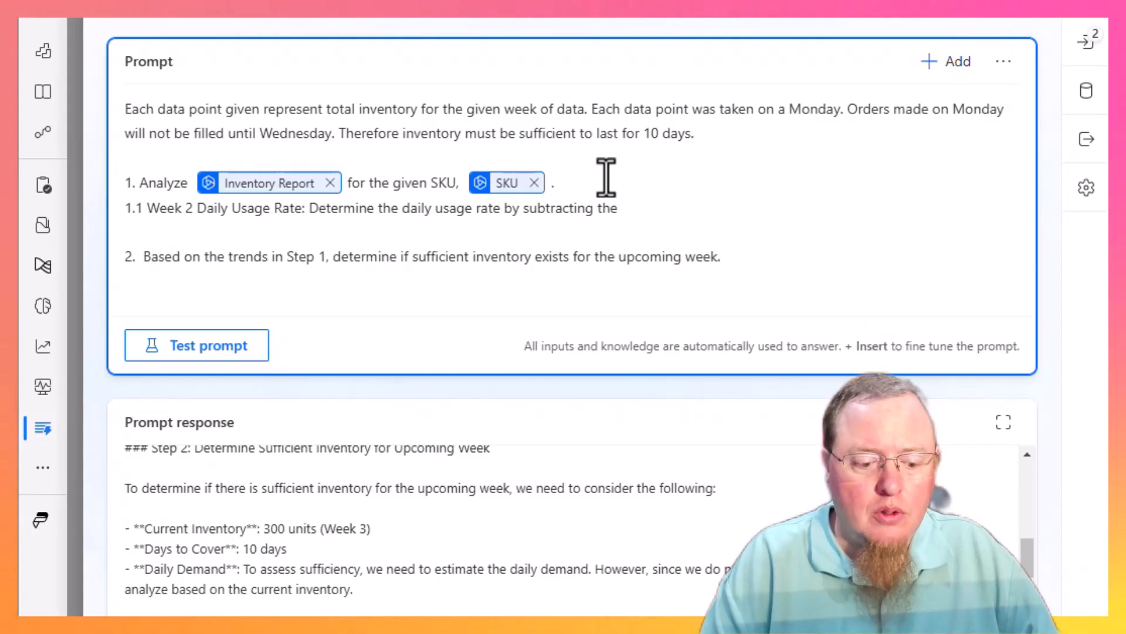
{"action": "type", "text": " Week 2 Total from the Week 1 Total and then dividing by 7."}
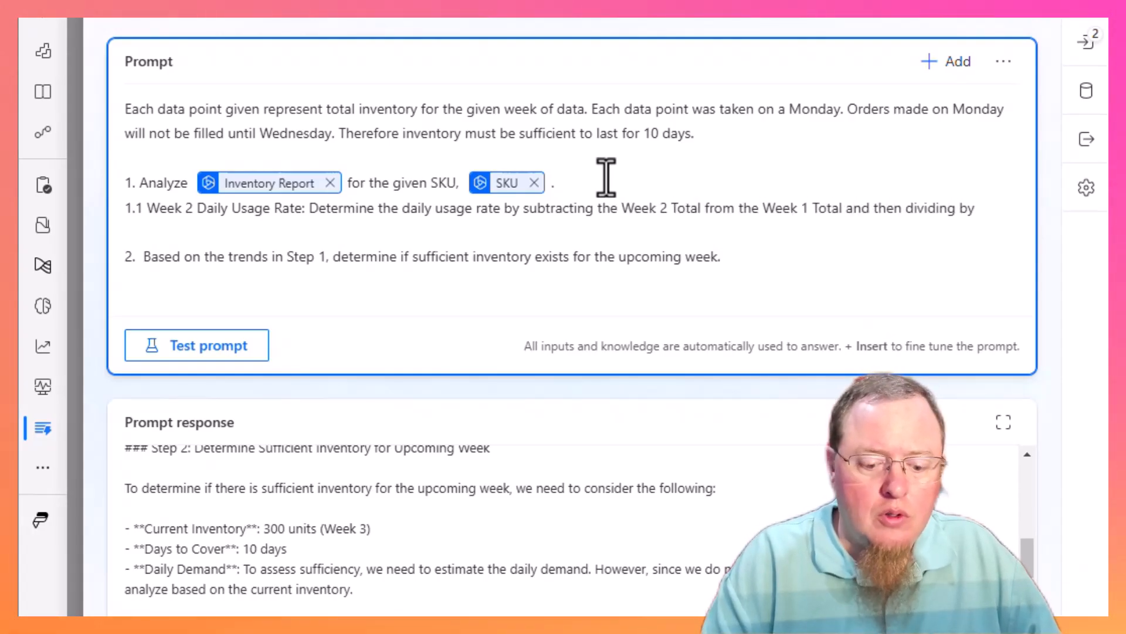
Add item 1.2 "Week 3 Daily Usage Rate", subtracting the Week 3 Total from the Week 2 Total and then dividing by 7
{"action": "key", "text": "Return"}
{"action": "type", "text": "1.2 "}
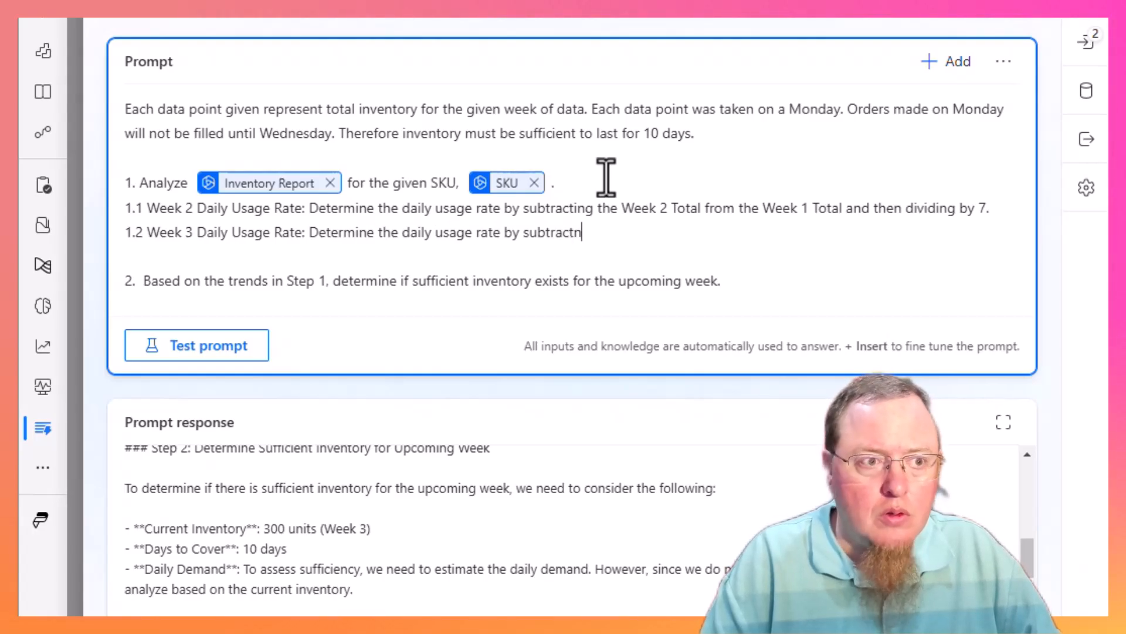
{"action": "type", "text": "2 Total "}
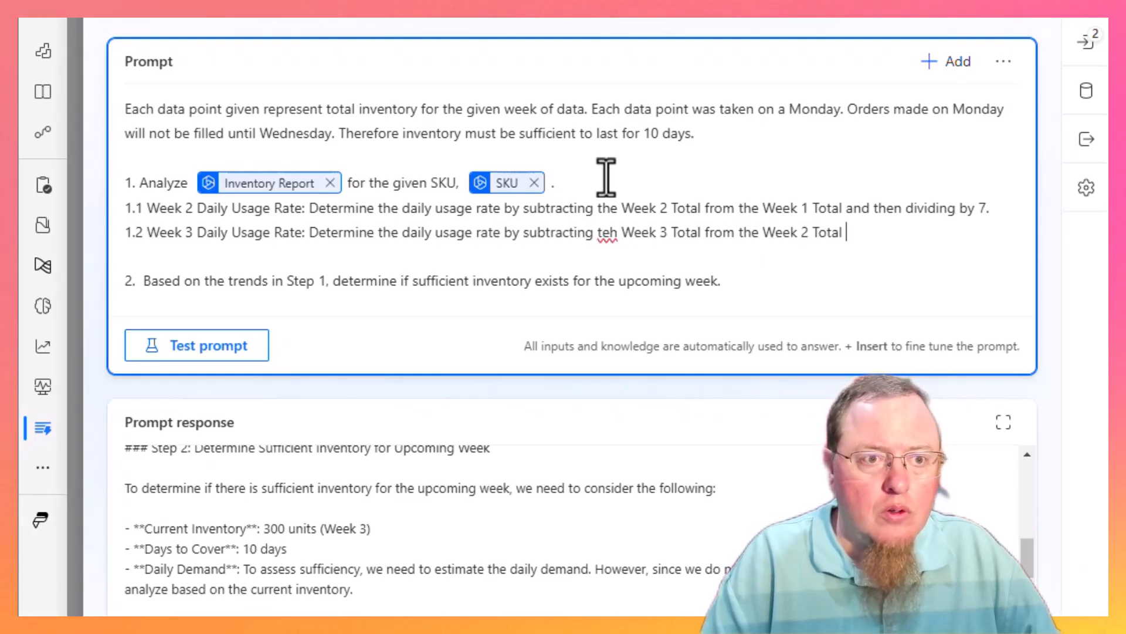
{"action": "type", "text": "and then dividing by 7."}
Add the line "1.3 Average Week 2 Daily Usage Rate and Week 3 Daily Usage Rate" below item 1.2
{"action": "key", "text": "Return"}
{"action": "type", "text": "1.3 Avera"}
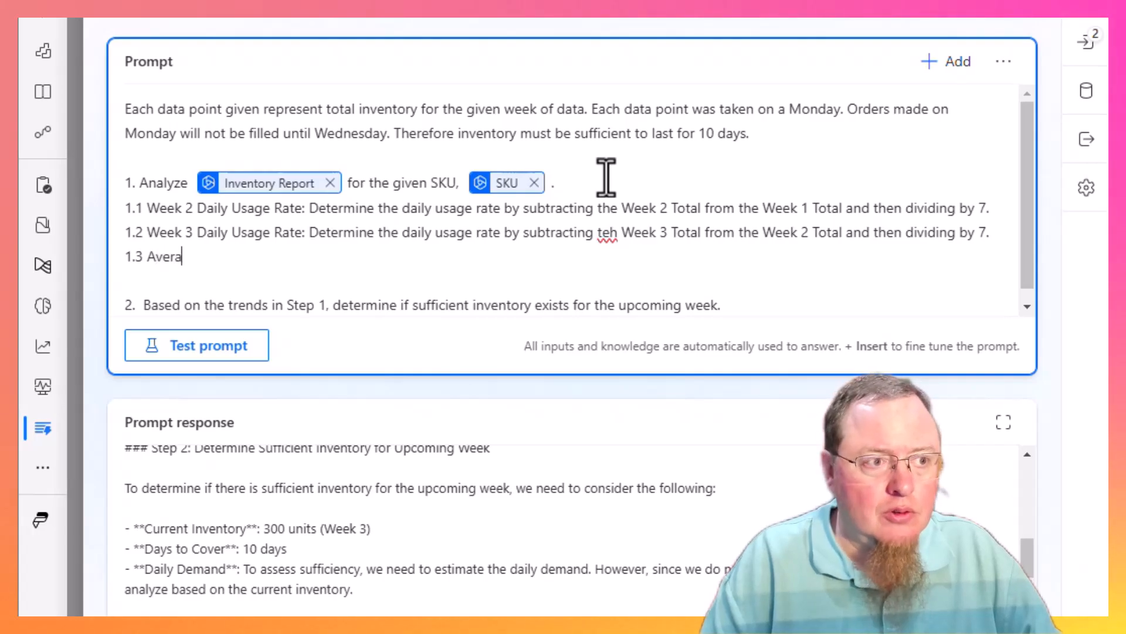
{"action": "type", "text": "ge Week 2 Daily Usage Rate and Week 3 Daily Usage Rate"}
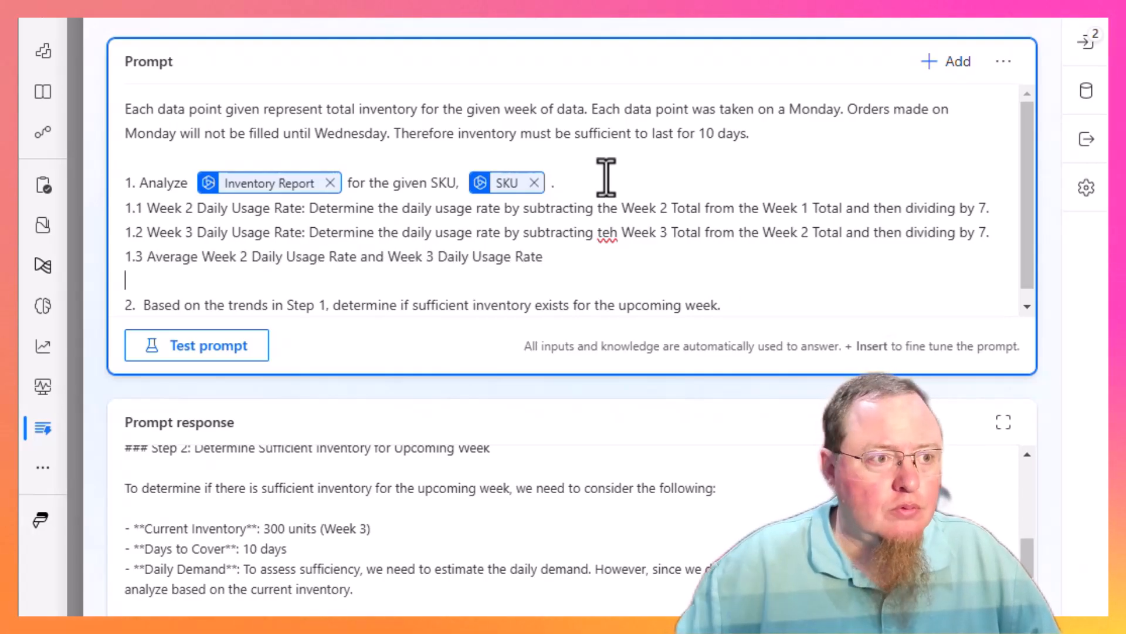
Reword instruction 2 to "Based on the value in Step 1.3, determine if sufficient inventory exists to last for 10 days after Week 3."
{"action": "double_click", "coordinate": [247, 305]}
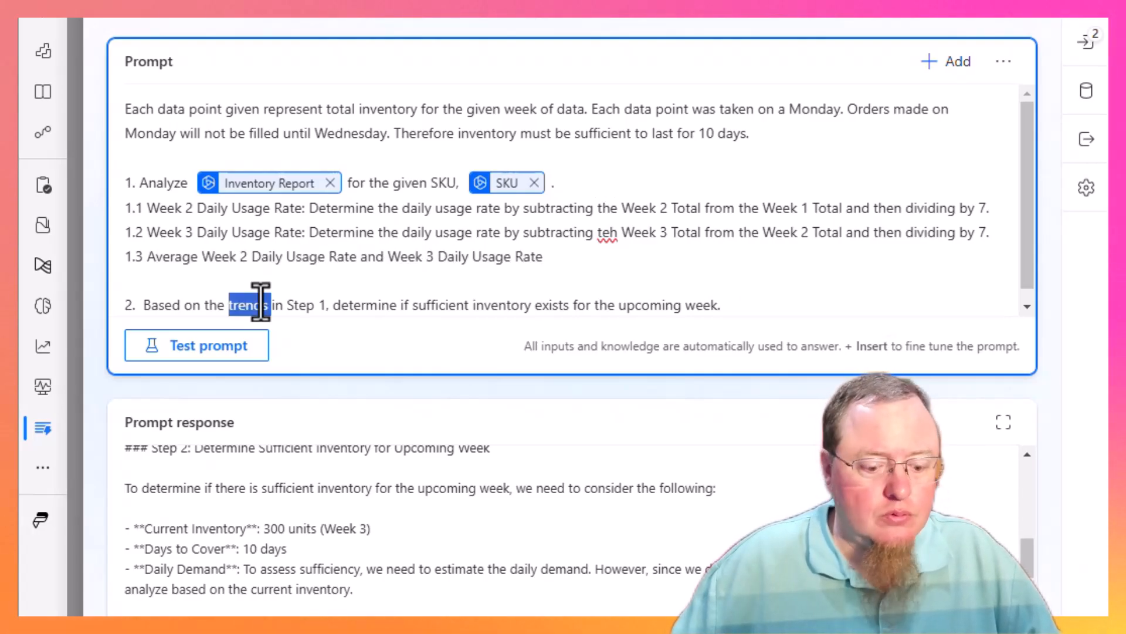
{"action": "type", "text": "value"}
{"action": "left_click", "coordinate": [316, 305]}
{"action": "type", "text": ".3,"}
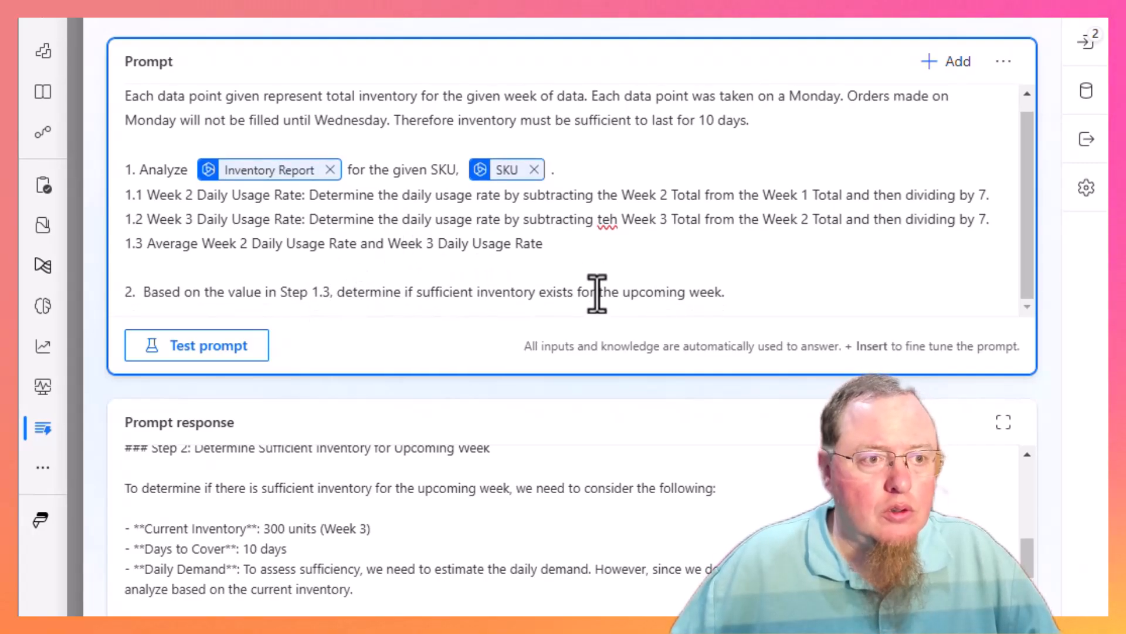
{"action": "left_click_drag", "start_coordinate": [596, 291], "coordinate": [729, 293]}
{"action": "key", "text": "BackSpace"}
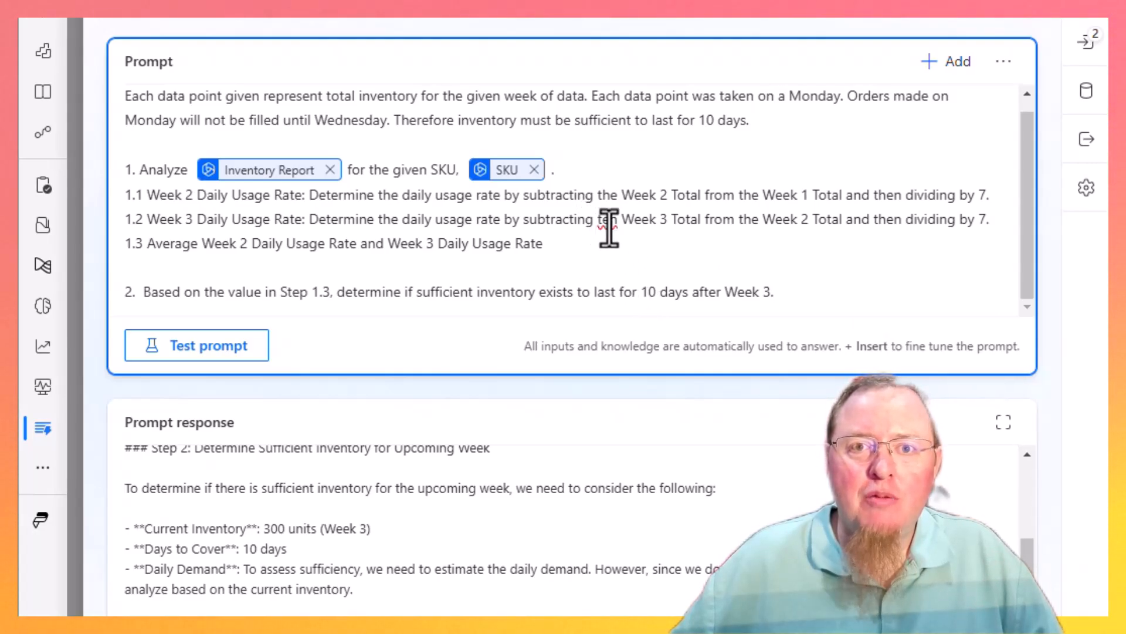
Test the prompt with the new usage rate steps and read the calculations through to the conclusion
{"action": "left_click", "coordinate": [229, 345]}
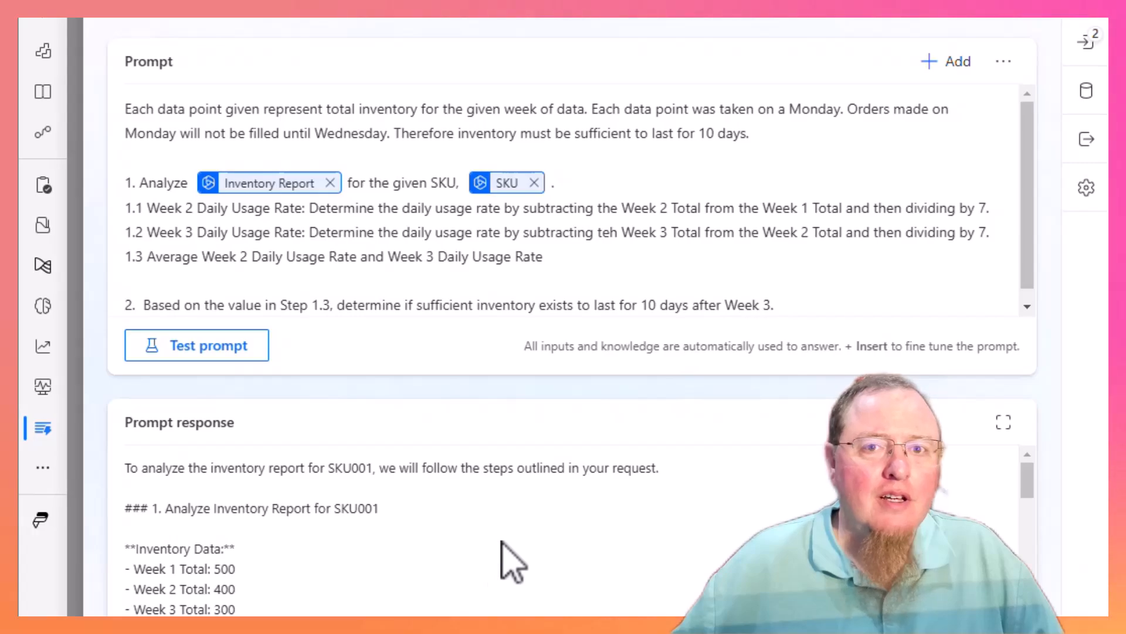
{"action": "scroll", "coordinate": [504, 563], "scroll_direction": "down", "scroll_amount": 3}
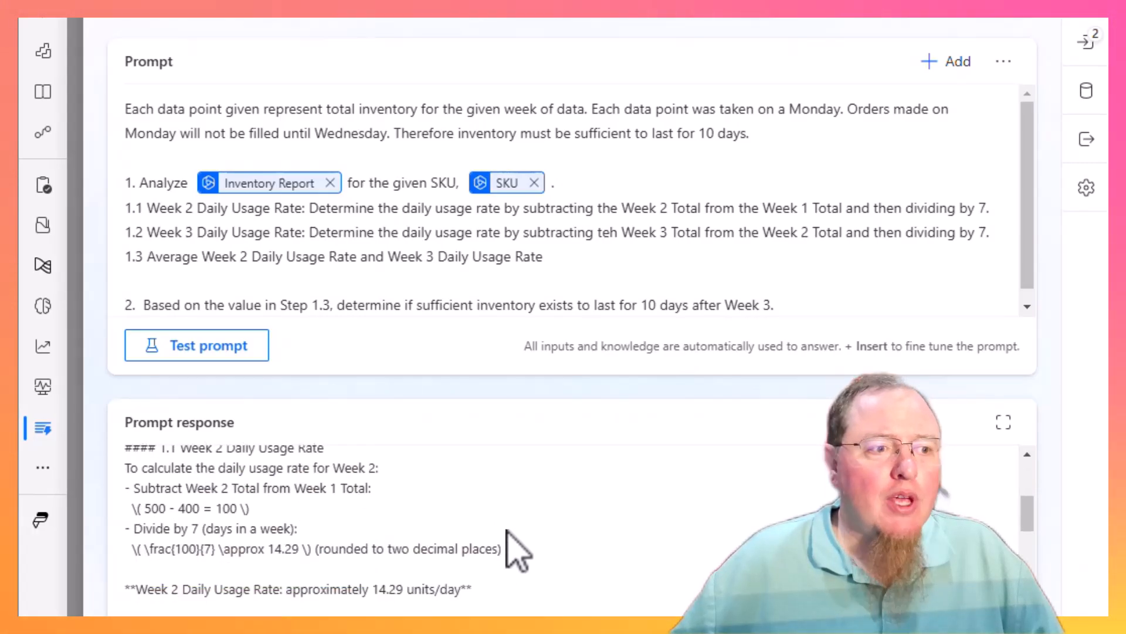
{"action": "scroll", "coordinate": [495, 546], "scroll_direction": "down", "scroll_amount": 2}
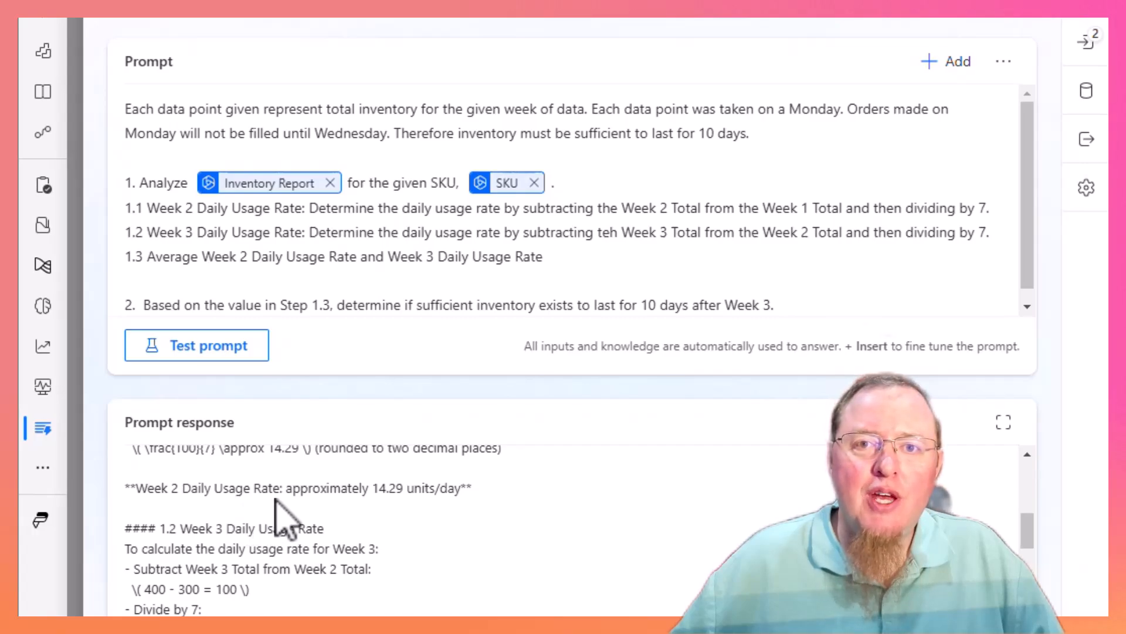
{"action": "scroll", "coordinate": [276, 502], "scroll_direction": "down", "scroll_amount": 3}
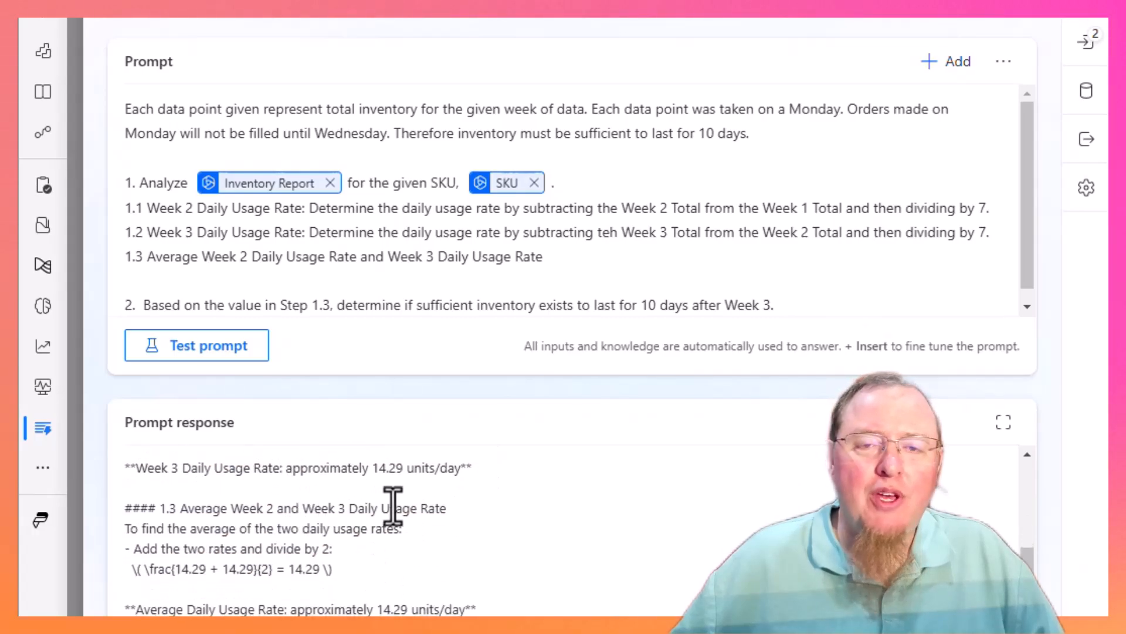
{"action": "scroll", "coordinate": [397, 505], "scroll_direction": "down", "scroll_amount": 3}
{"action": "scroll", "coordinate": [411, 516], "scroll_direction": "down", "scroll_amount": 5}
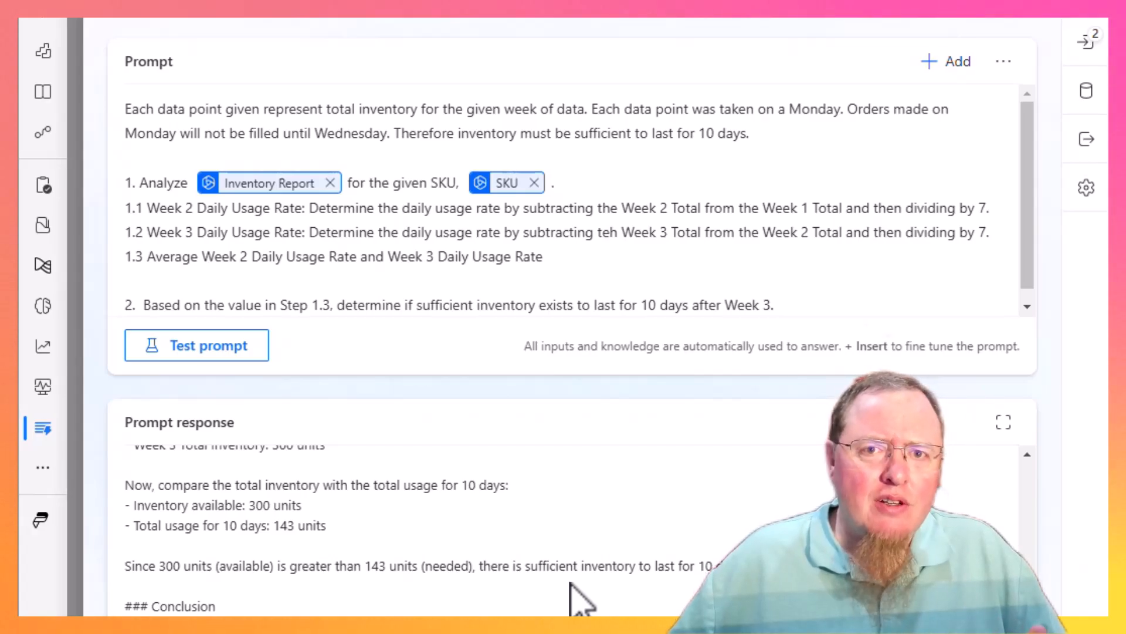
Change the Inventory Report input's sample data to "500, 300, 150"
{"action": "left_click", "coordinate": [1087, 42]}
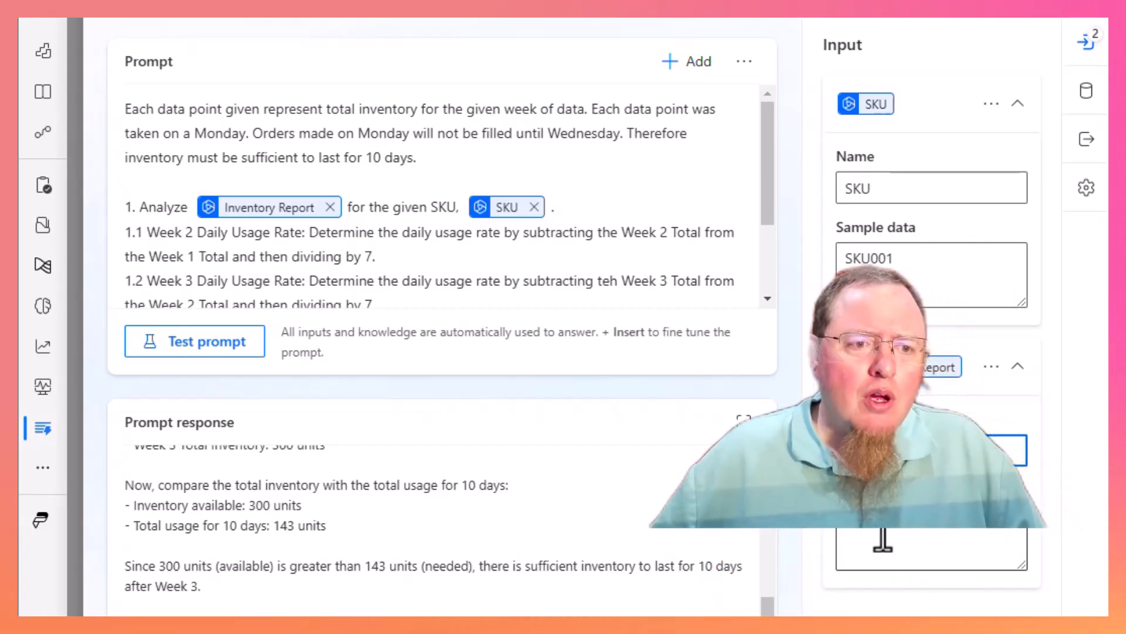
{"action": "left_click_drag", "start_coordinate": [875, 520], "coordinate": [939, 521]}
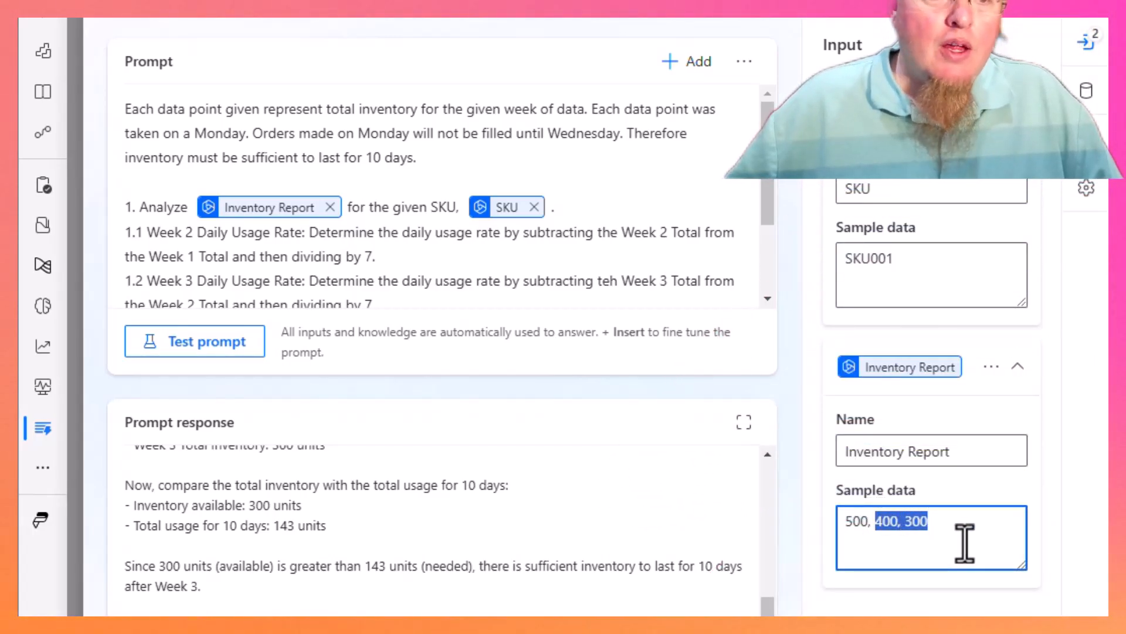
{"action": "type", "text": "300,"}
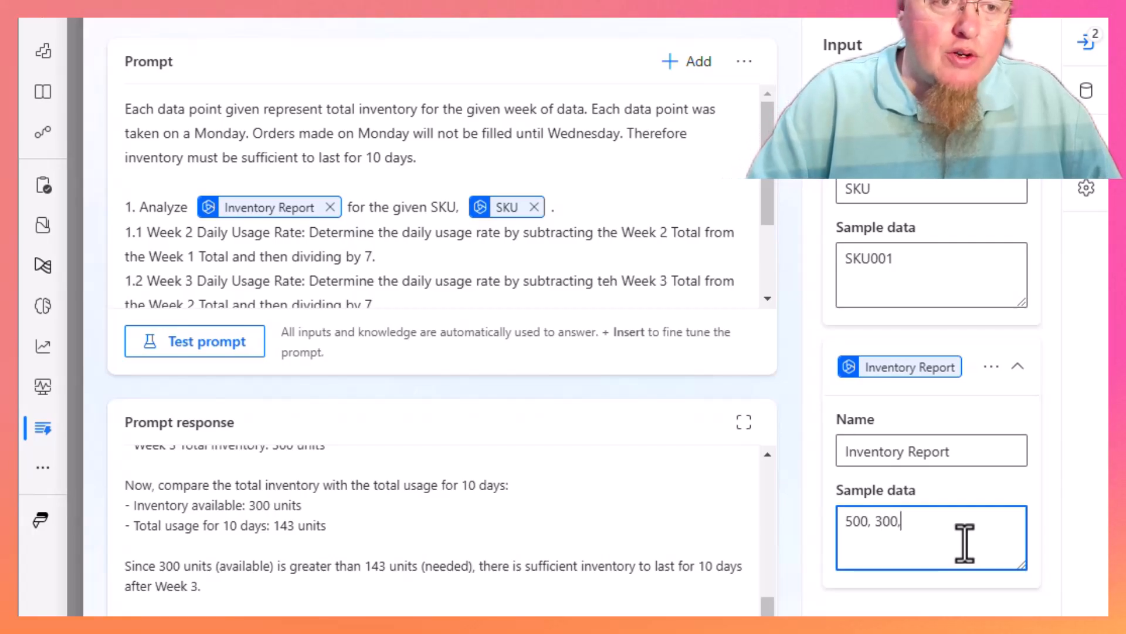
{"action": "type", "text": " 150"}
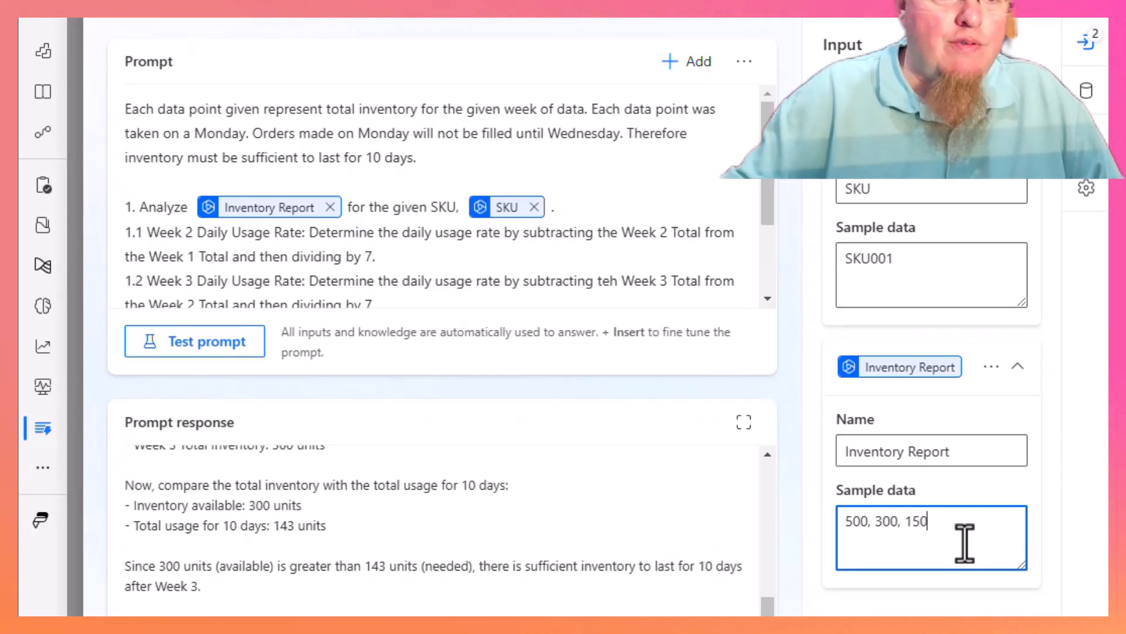
Test the prompt with the new sample data and review the daily usage rates, their average and the sufficiency result
{"action": "left_click", "coordinate": [195, 341]}
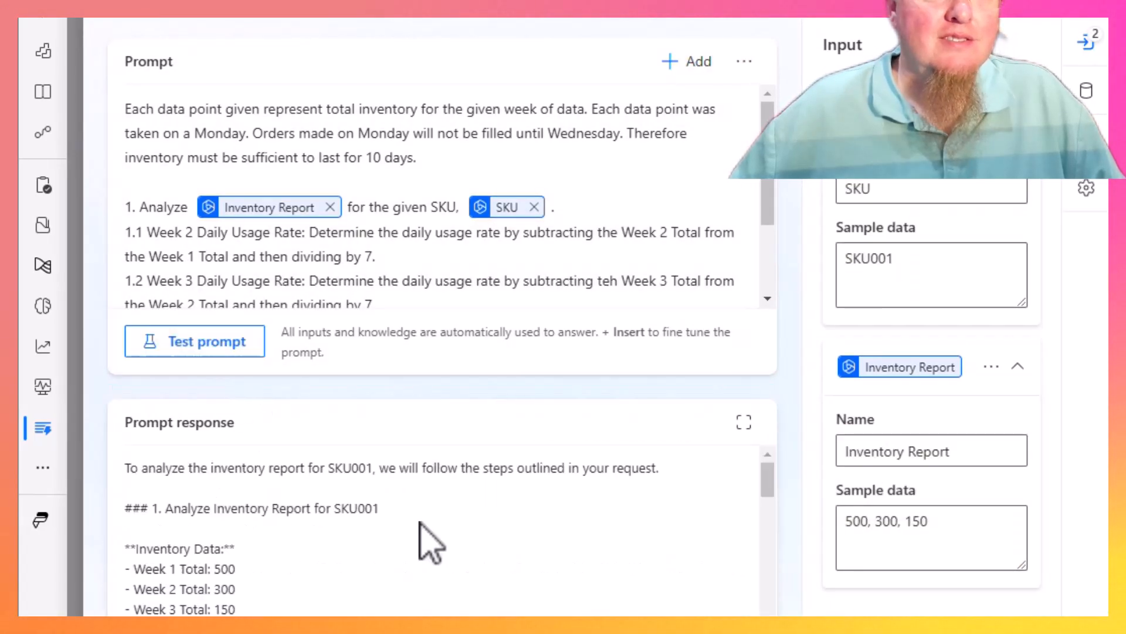
{"action": "scroll", "coordinate": [424, 543], "scroll_direction": "down", "scroll_amount": 10}
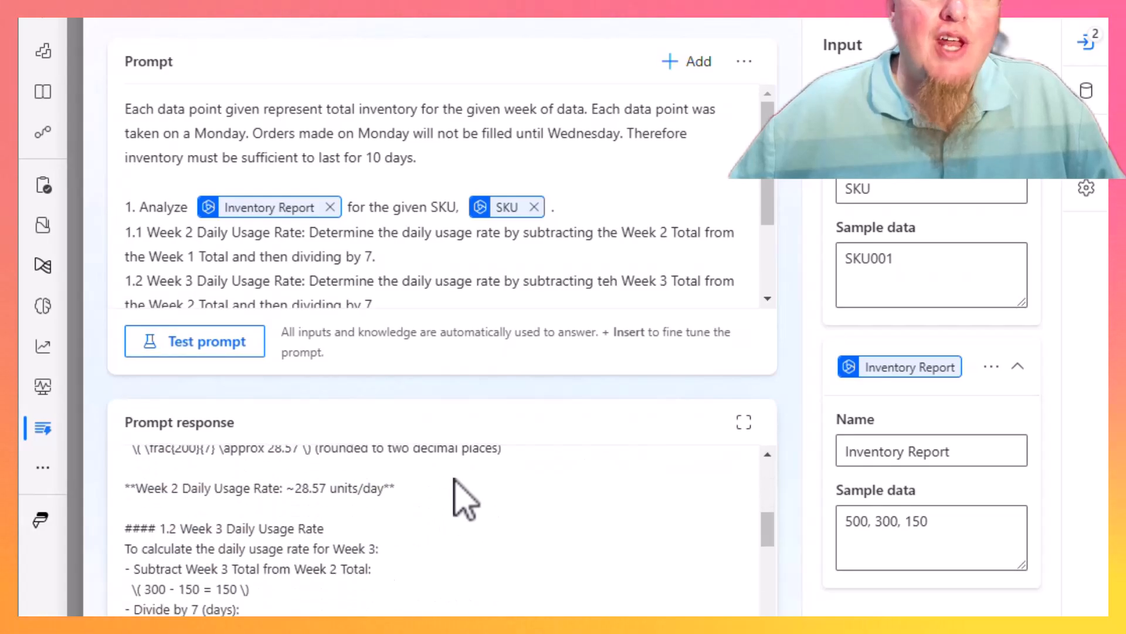
{"action": "scroll", "coordinate": [478, 468], "scroll_direction": "down", "scroll_amount": 2}
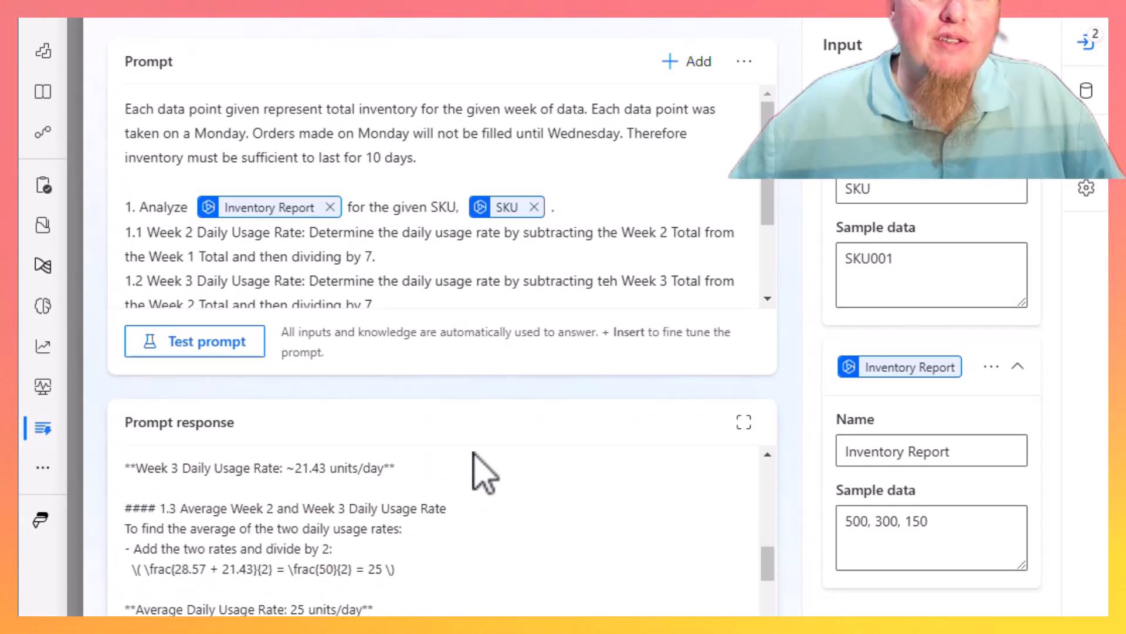
{"action": "scroll", "coordinate": [446, 516], "scroll_direction": "down", "scroll_amount": 3}
{"action": "scroll", "coordinate": [378, 555], "scroll_direction": "down", "scroll_amount": 3}
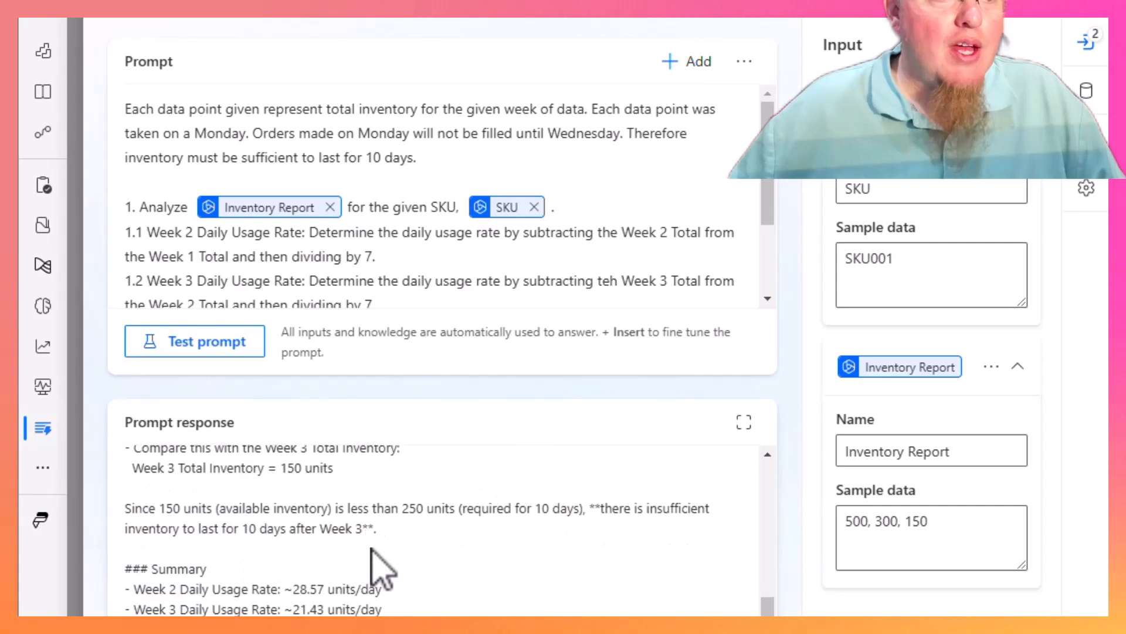
{"action": "scroll", "coordinate": [287, 537], "scroll_direction": "down", "scroll_amount": 1}
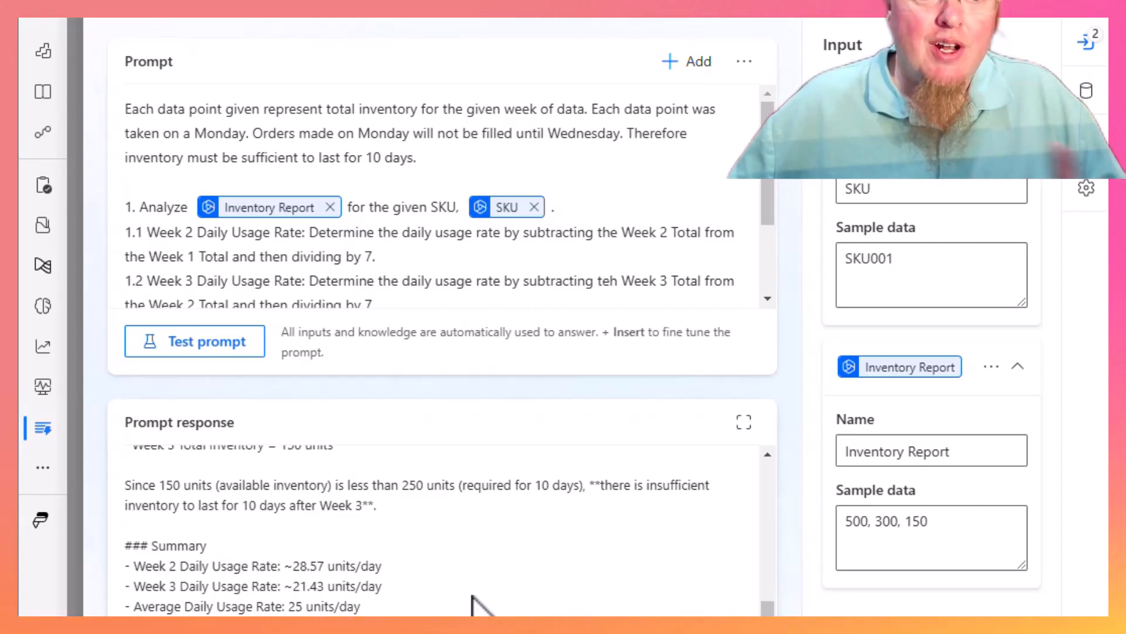
{"action": "scroll", "coordinate": [474, 604], "scroll_direction": "up", "scroll_amount": 2}
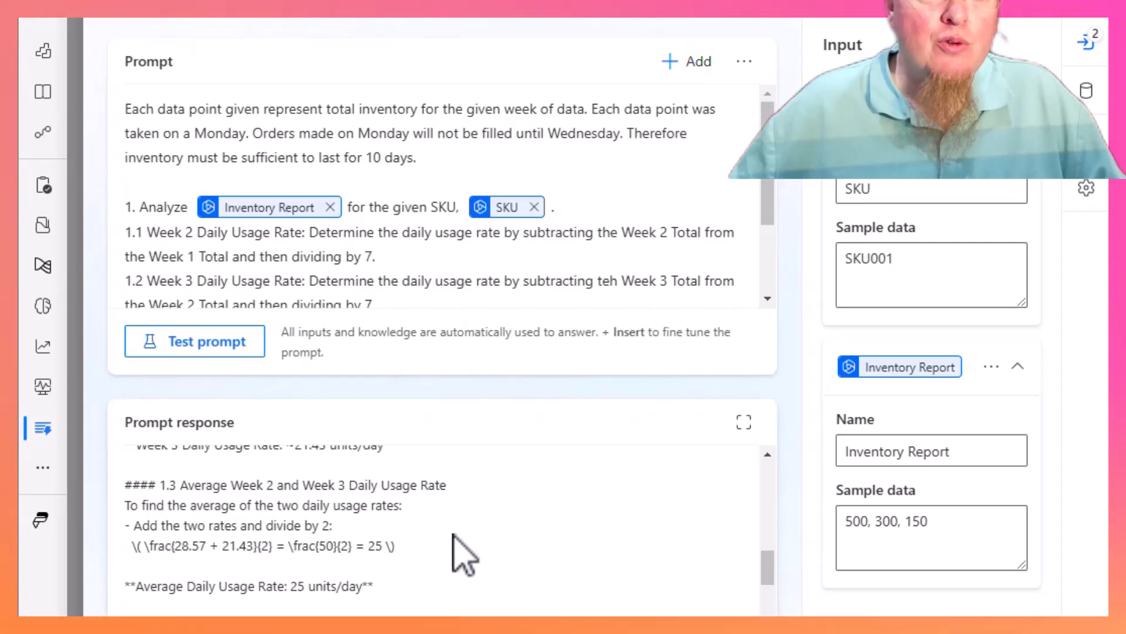
Change the prompt's output format from text to JSON
{"action": "scroll", "coordinate": [572, 211], "scroll_direction": "down", "scroll_amount": 3}
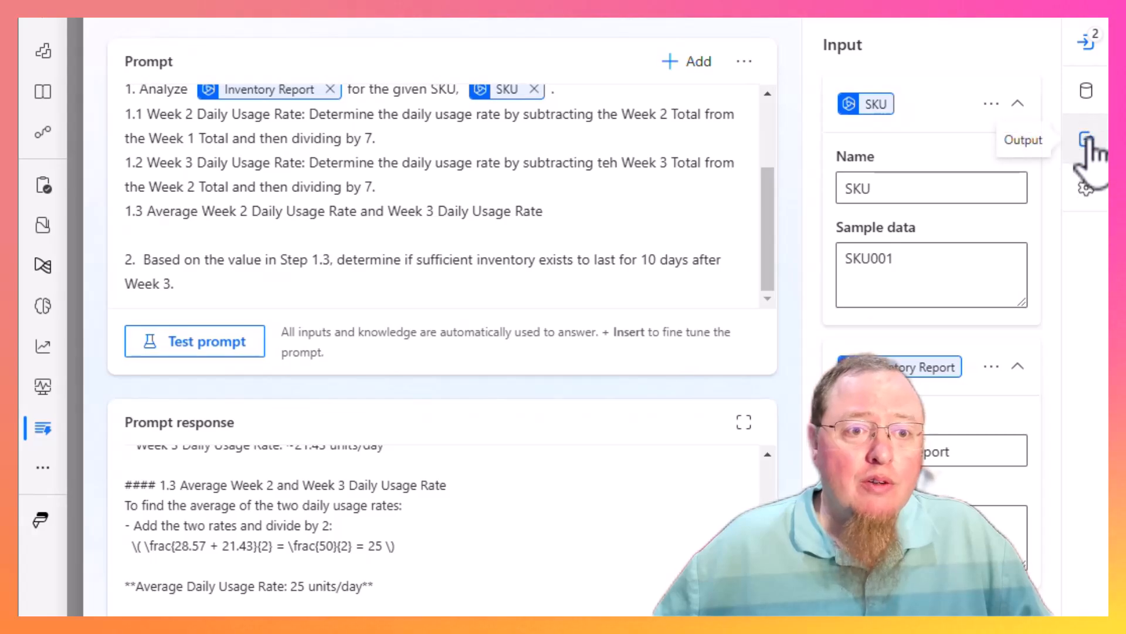
{"action": "left_click", "coordinate": [1086, 140]}
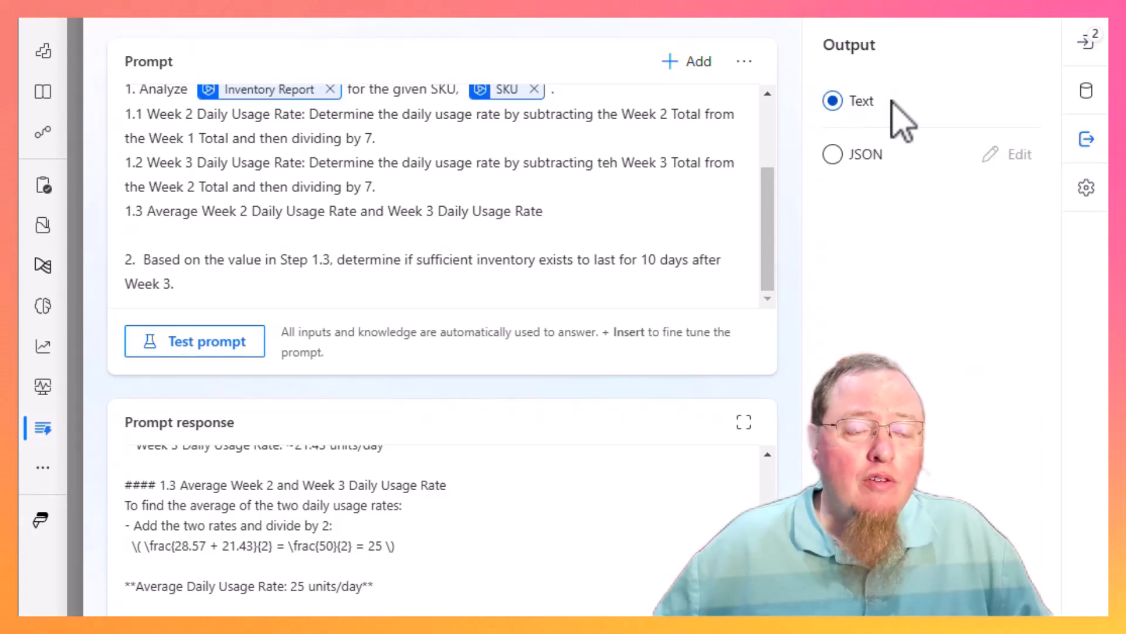
{"action": "left_click", "coordinate": [833, 156]}
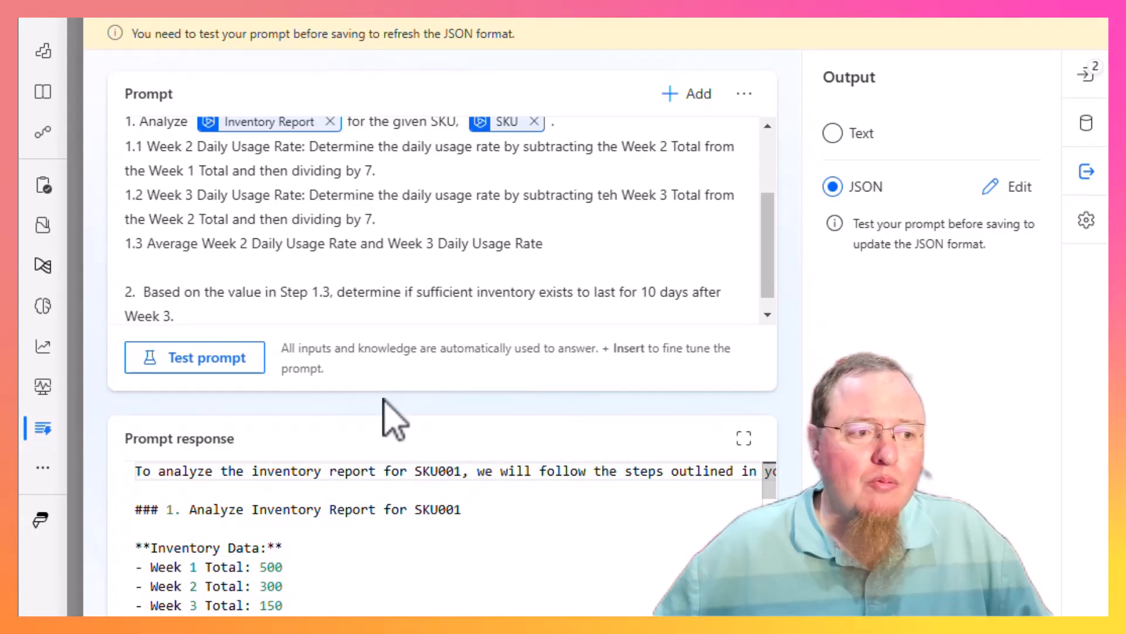
Test the prompt with JSON output and review the usage rate calculations and the 10-day sufficiency fields in the response
{"action": "left_click", "coordinate": [226, 361]}
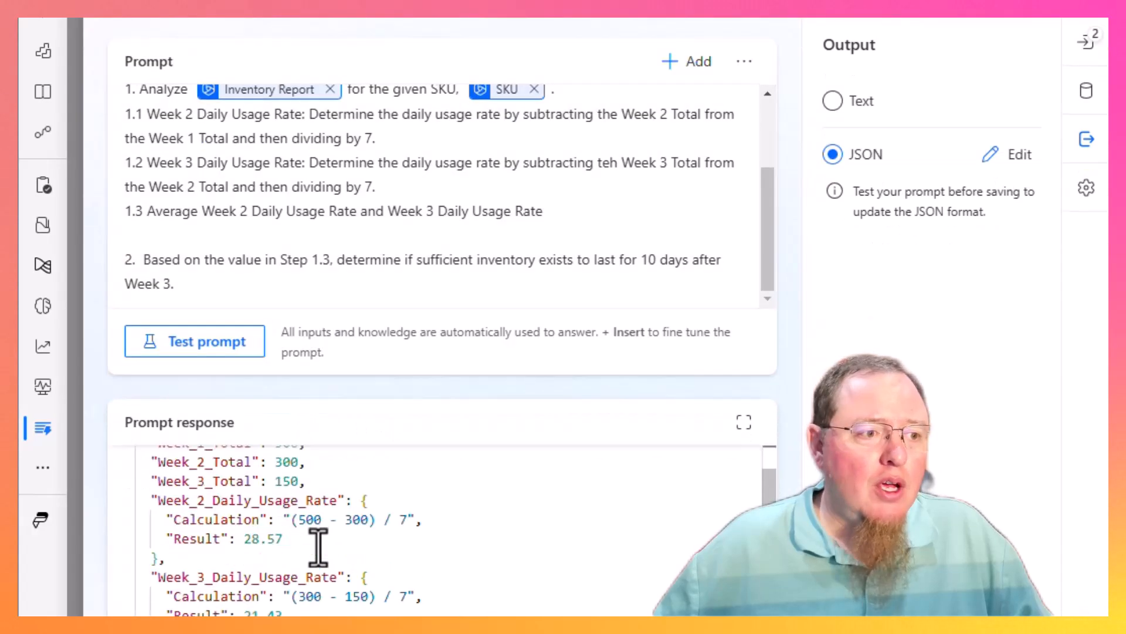
{"action": "scroll", "coordinate": [319, 545], "scroll_direction": "down", "scroll_amount": 1}
{"action": "scroll", "coordinate": [322, 555], "scroll_direction": "down", "scroll_amount": 3}
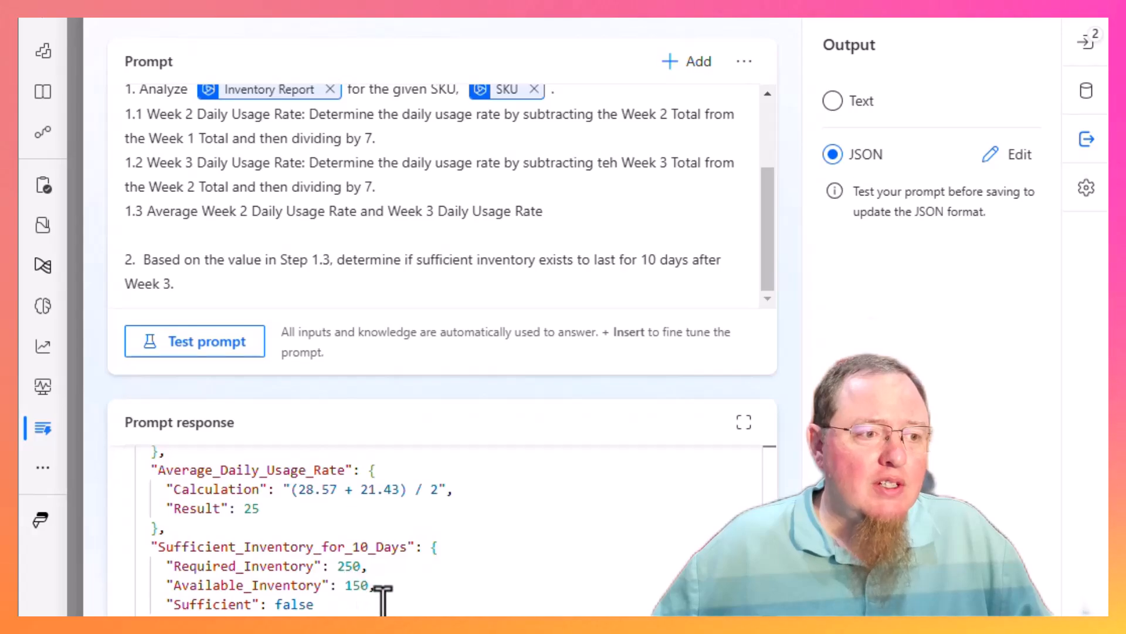
{"action": "scroll", "coordinate": [375, 558], "scroll_direction": "up", "scroll_amount": 4}
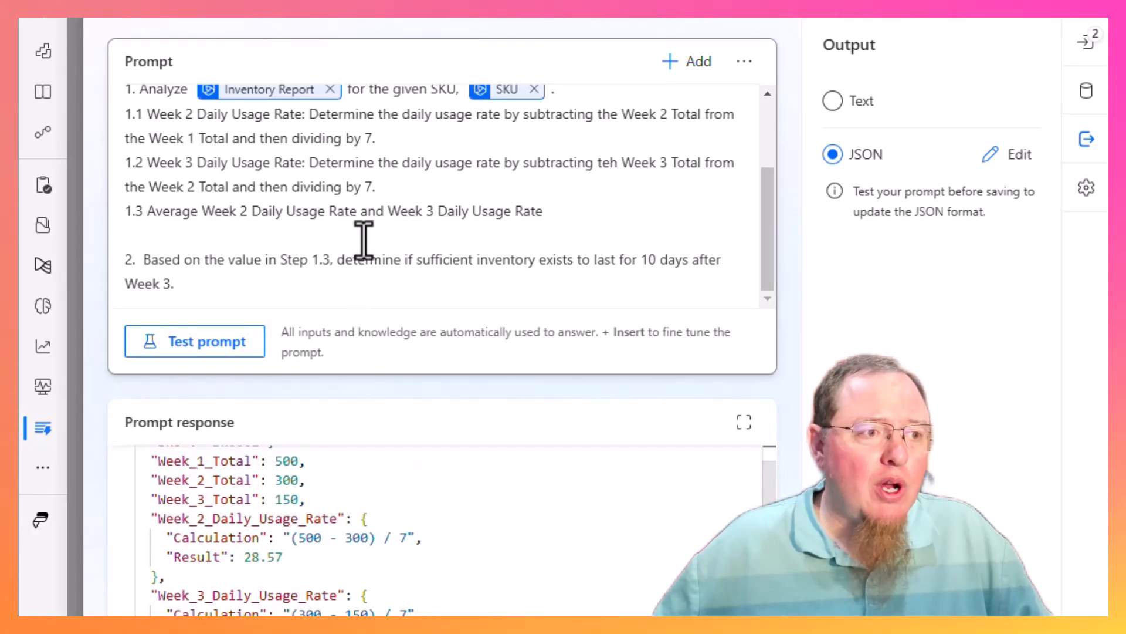
Add the line "If Sufficient Inventory exists, output true otherwise output false." below step 2 of the prompt and test it again
{"action": "left_click", "coordinate": [235, 283]}
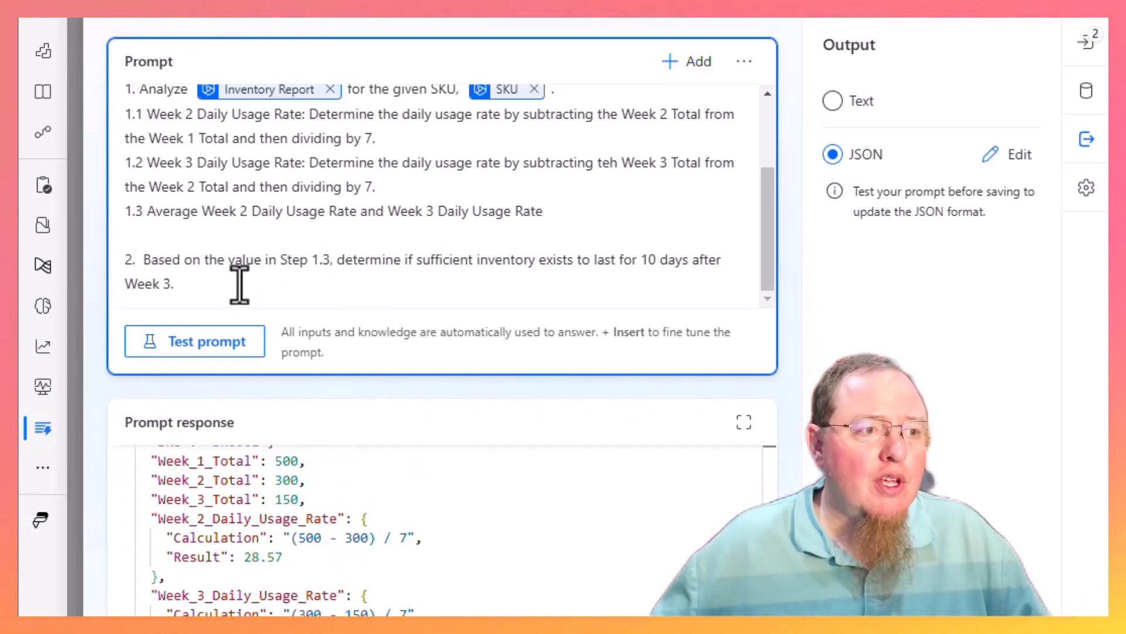
{"action": "key", "text": "Return"}
{"action": "type", "text": "If Sufficient Invent"}
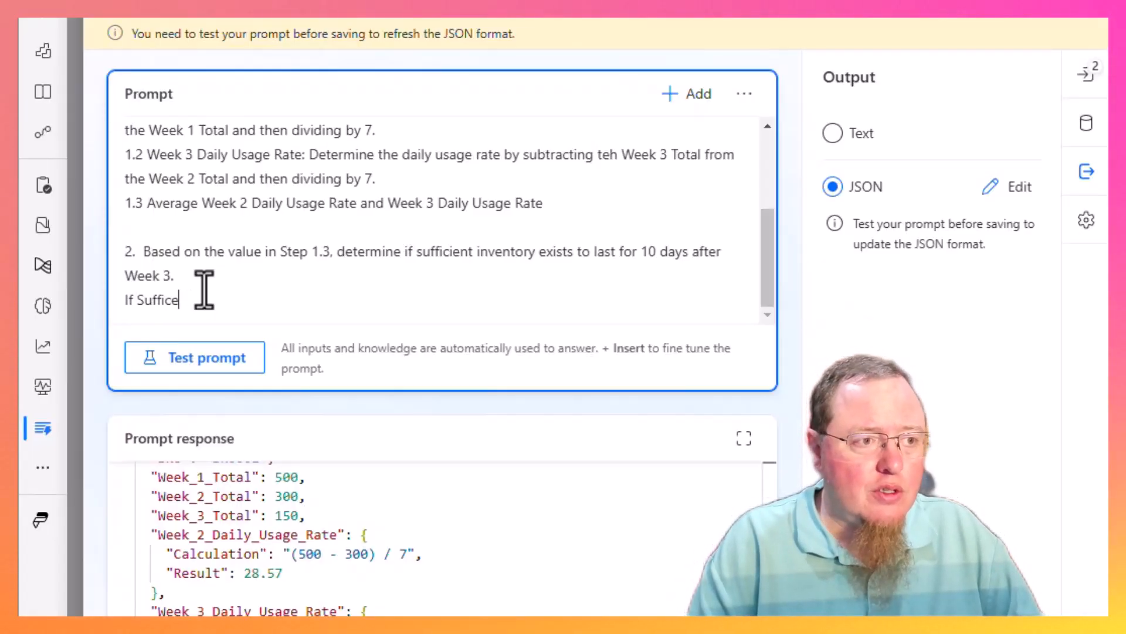
{"action": "type", "text": "ory exist"}
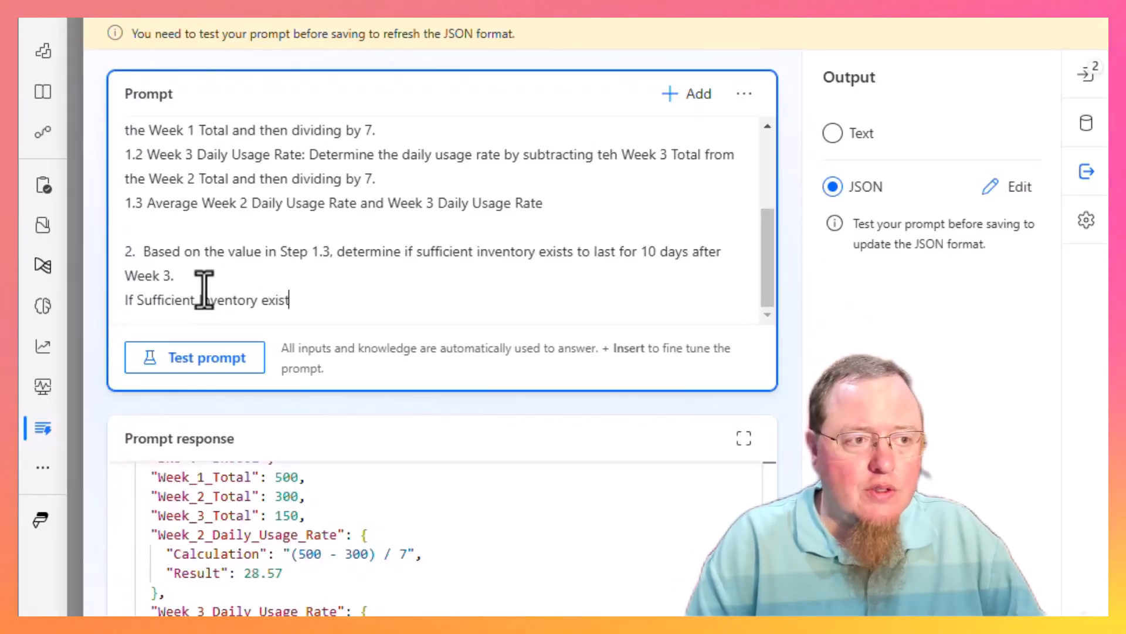
{"action": "type", "text": "s, output true ot"}
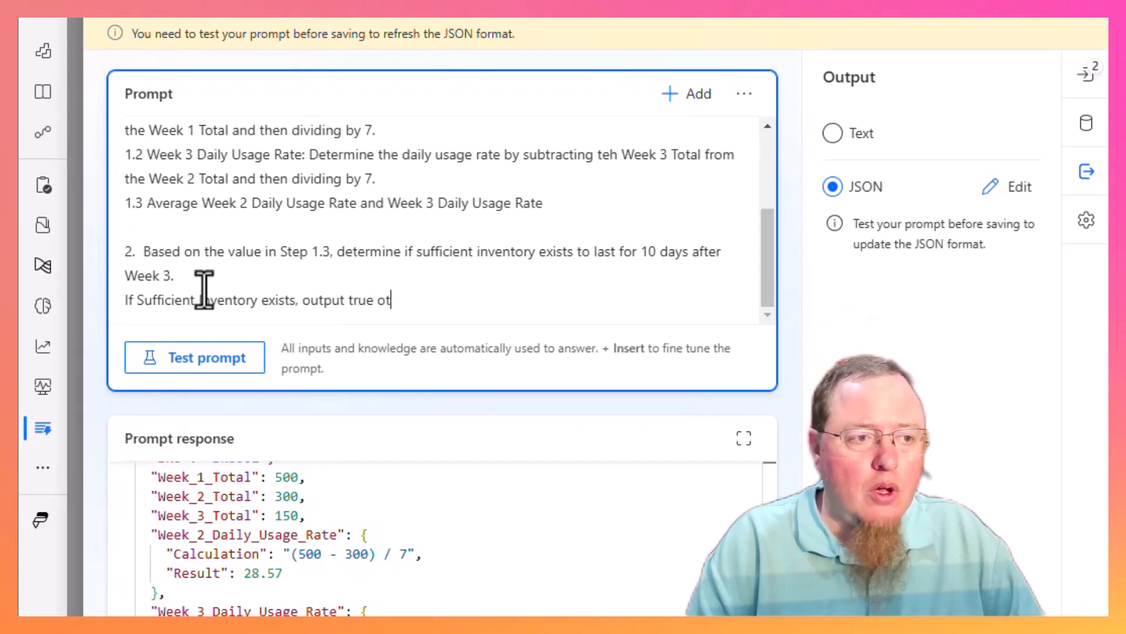
{"action": "type", "text": "herwise output false"}
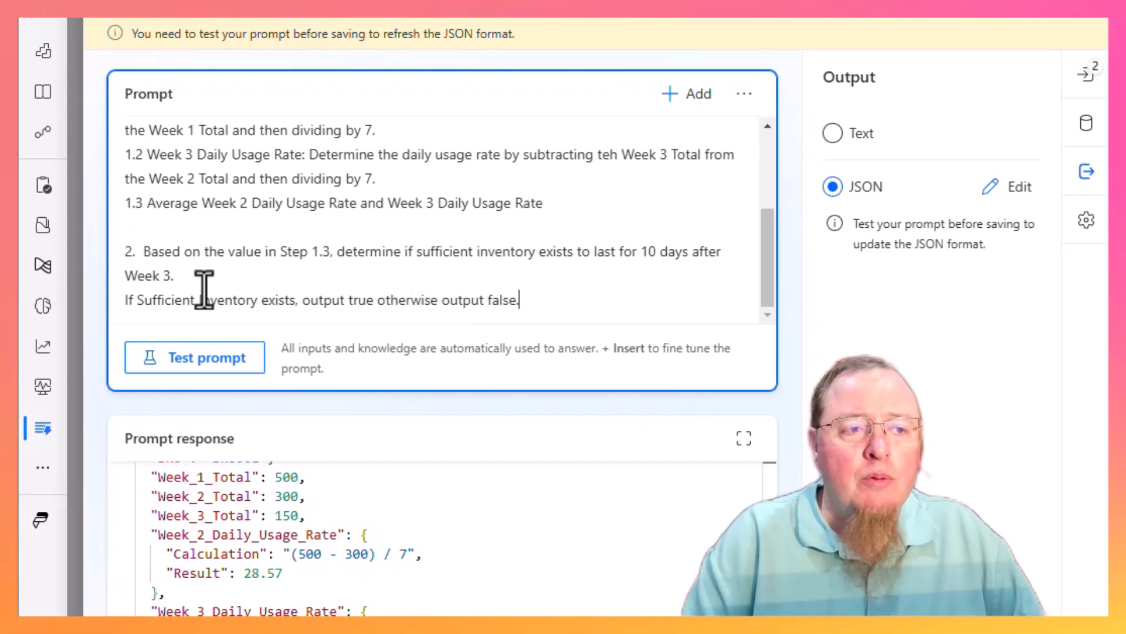
{"action": "type", "text": "."}
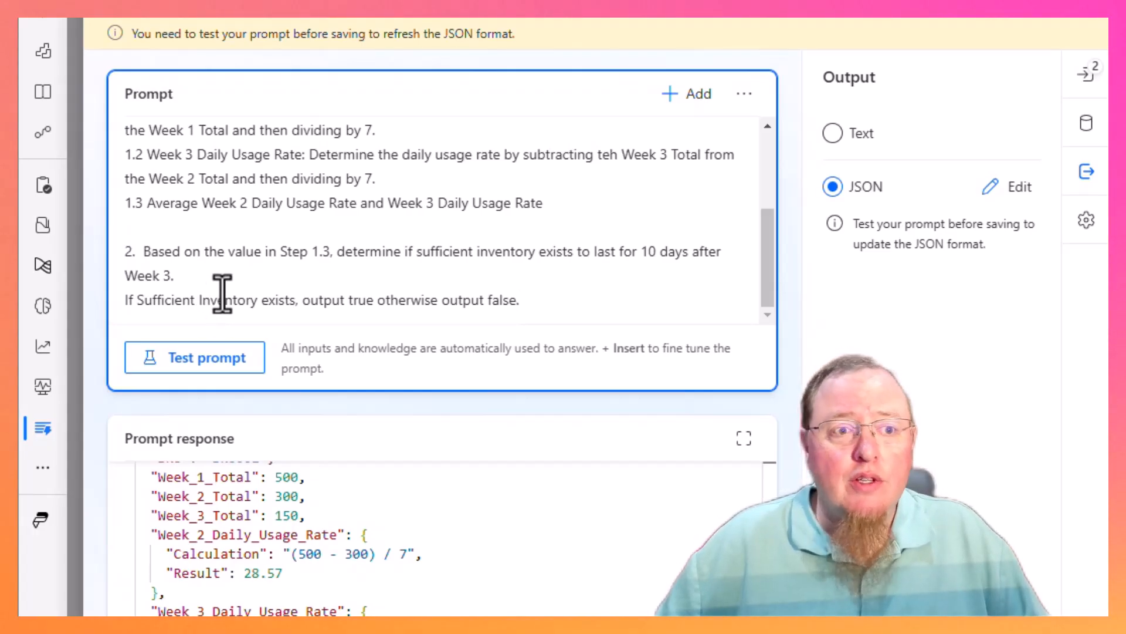
{"action": "left_click", "coordinate": [159, 355]}
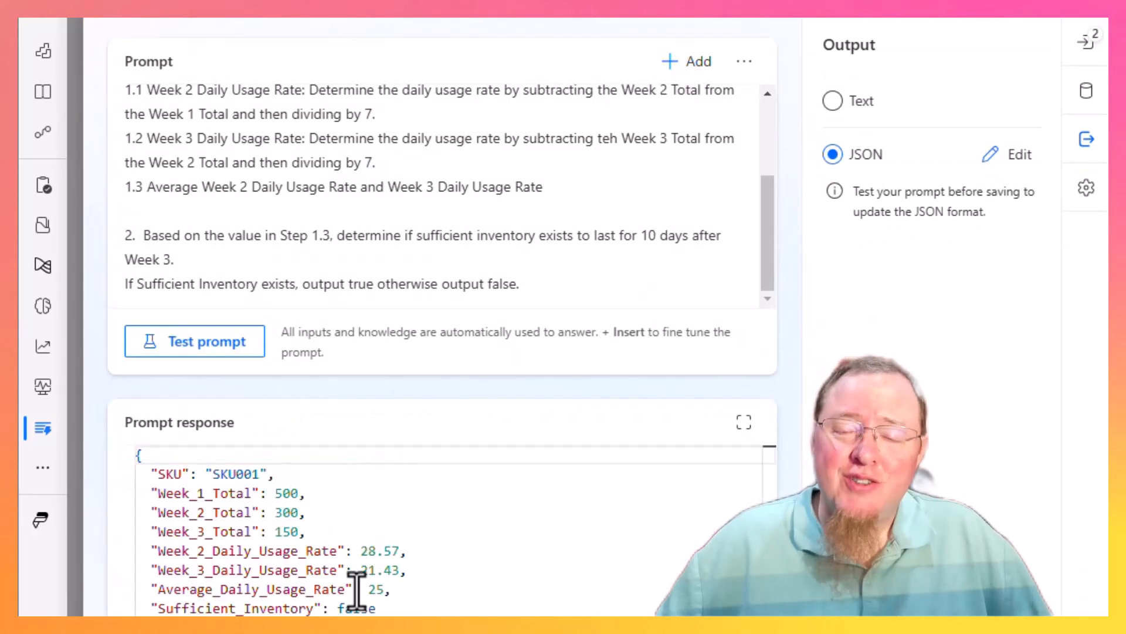